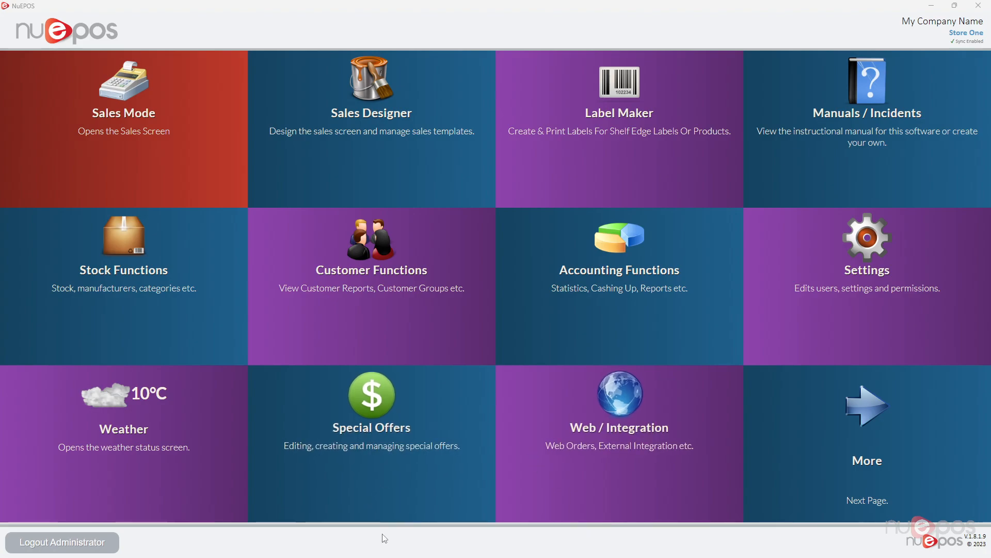
Step: Open the Special Offers management screen
left_click(353, 429)
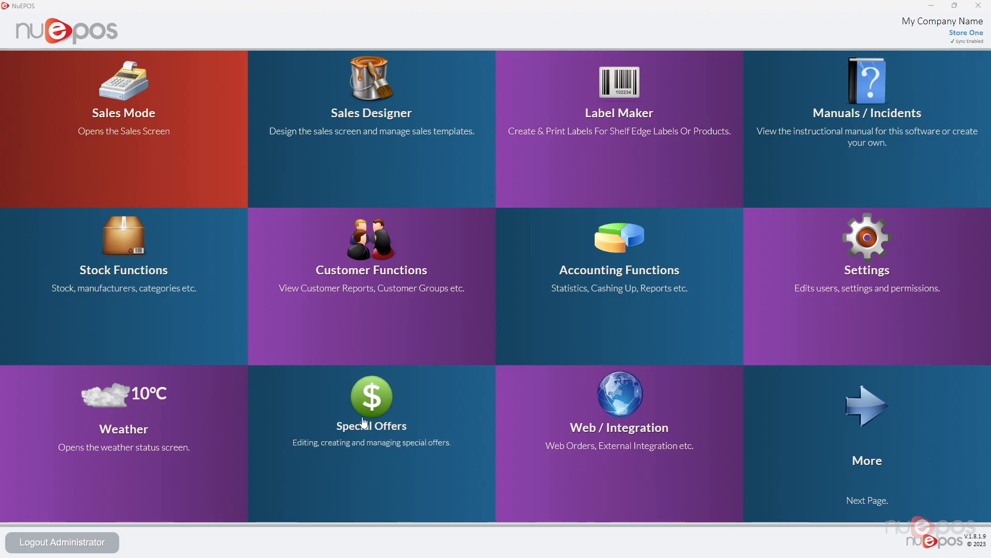
left_click(372, 400)
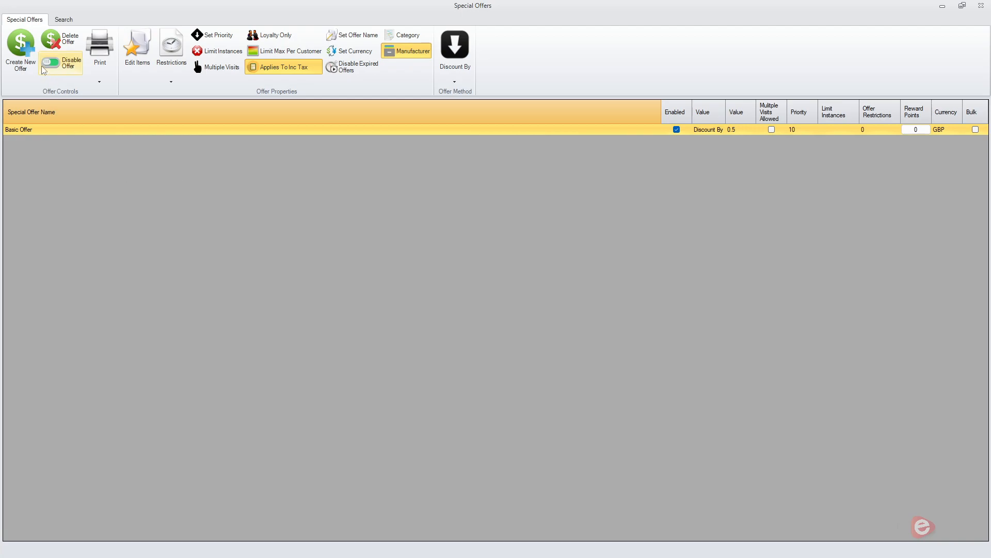
Step: Disable the Basic Offer and enable it again
left_click(280, 74)
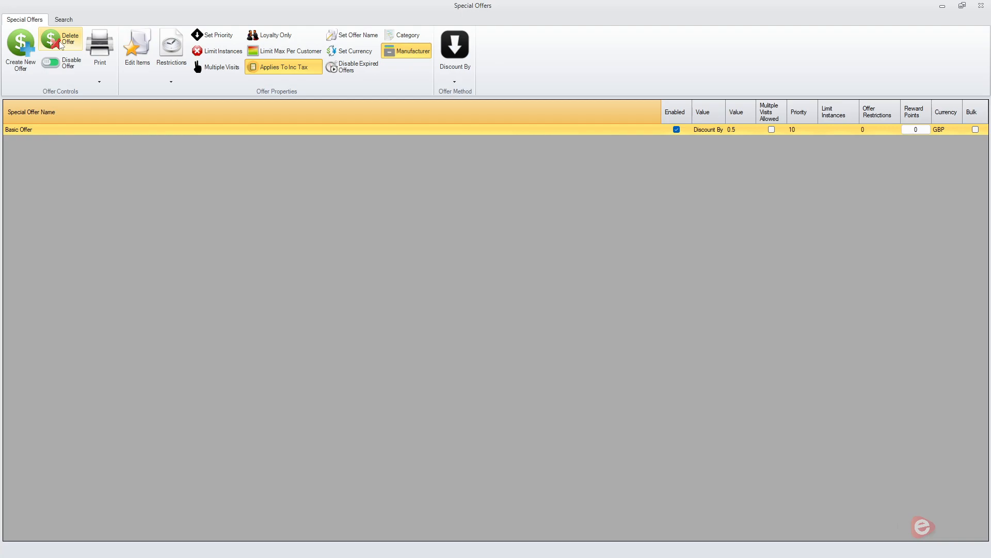
left_click(67, 73)
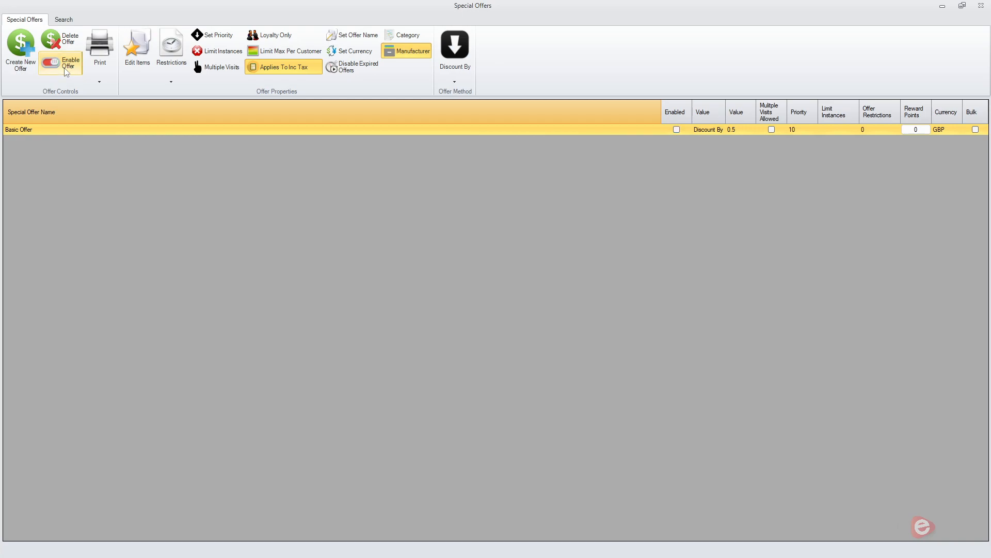
left_click(66, 72)
Step: Preview the printout of the selected offer's headers in a widened window and close it
left_click(98, 48)
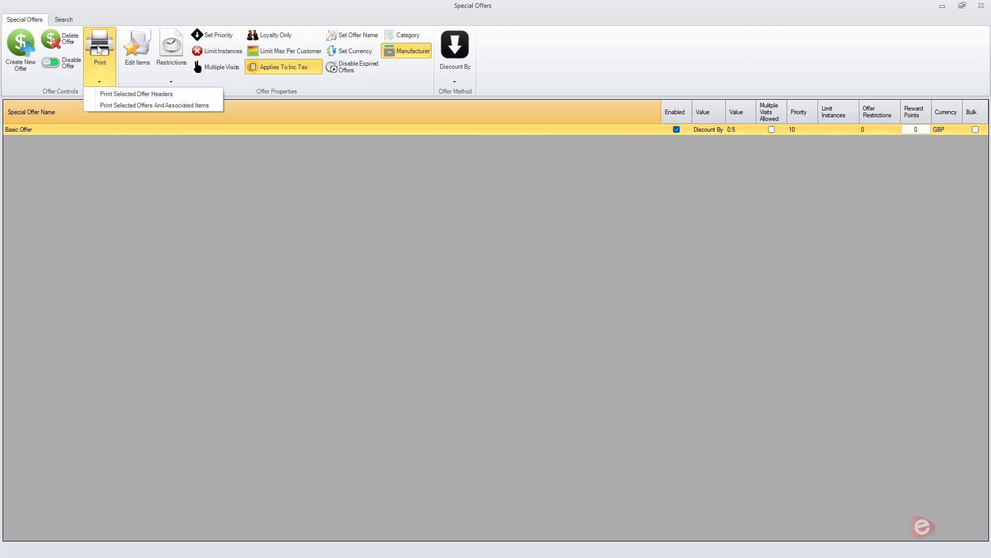
left_click(134, 95)
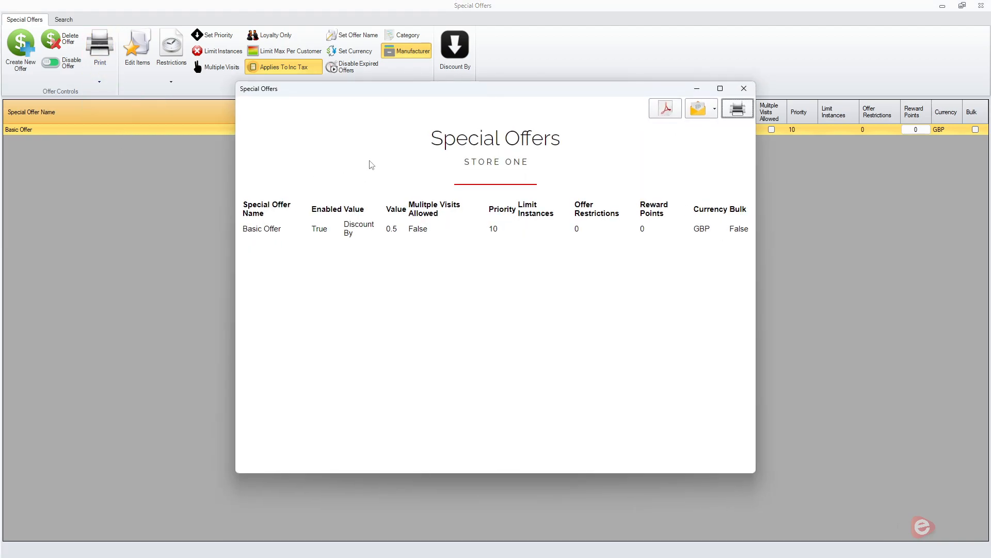
left_click_drag(756, 472, 970, 472)
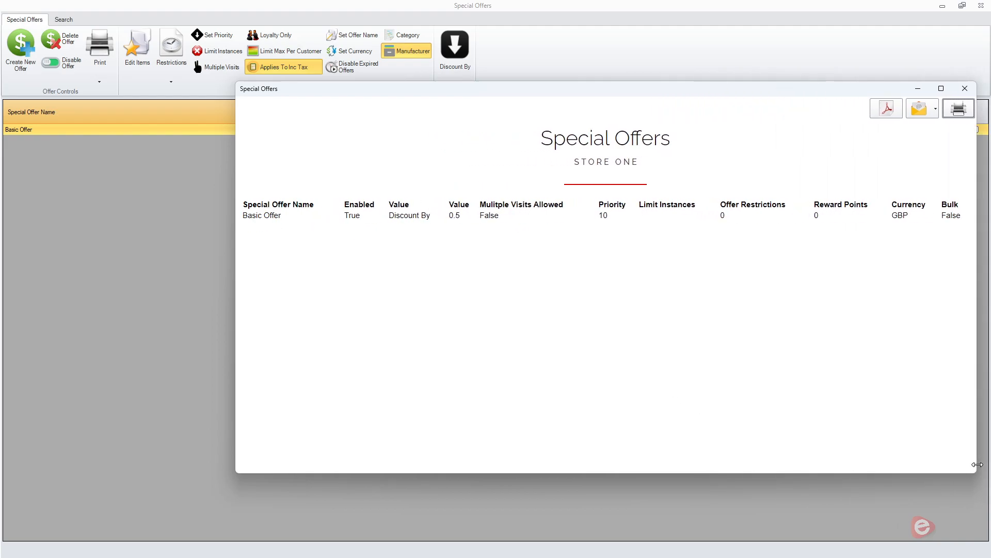
left_click(959, 89)
Step: Preview the printout of the selected offer with its associated items in an enlarged window and close it
left_click(99, 81)
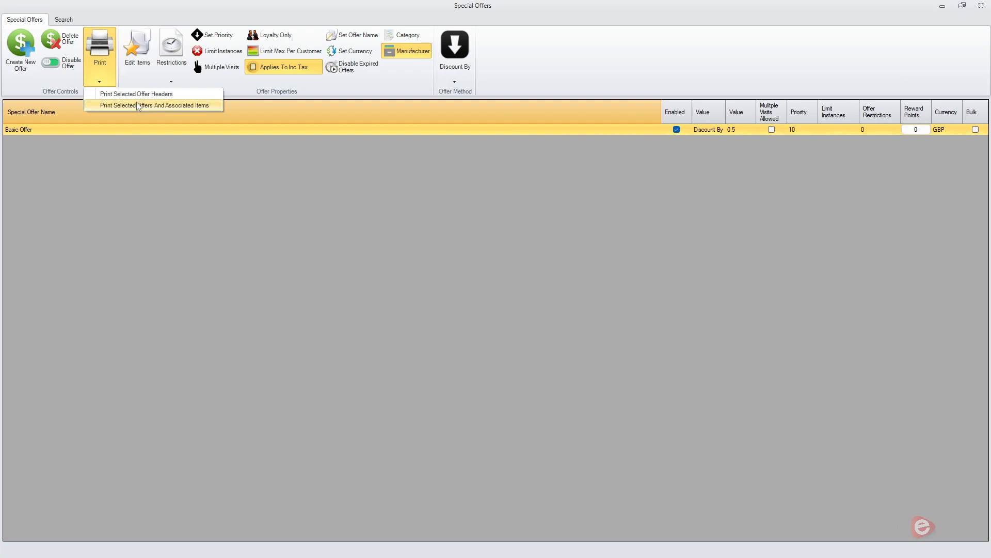
left_click(115, 106)
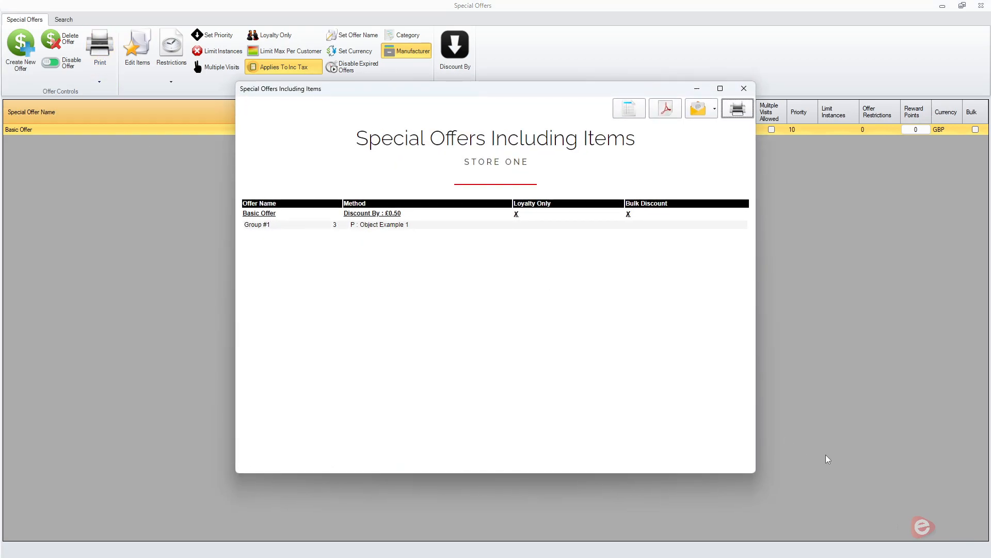
left_click_drag(751, 472, 886, 510)
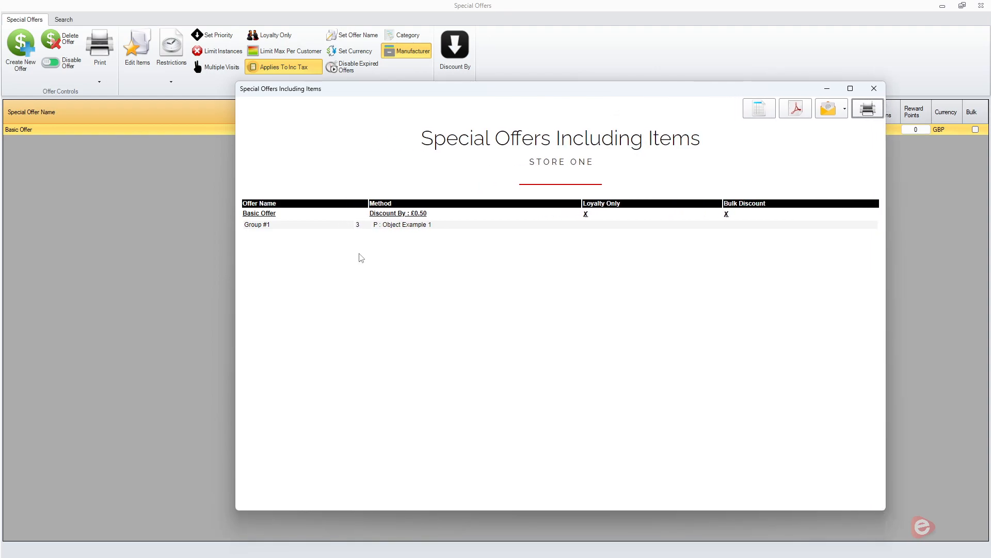
left_click(875, 90)
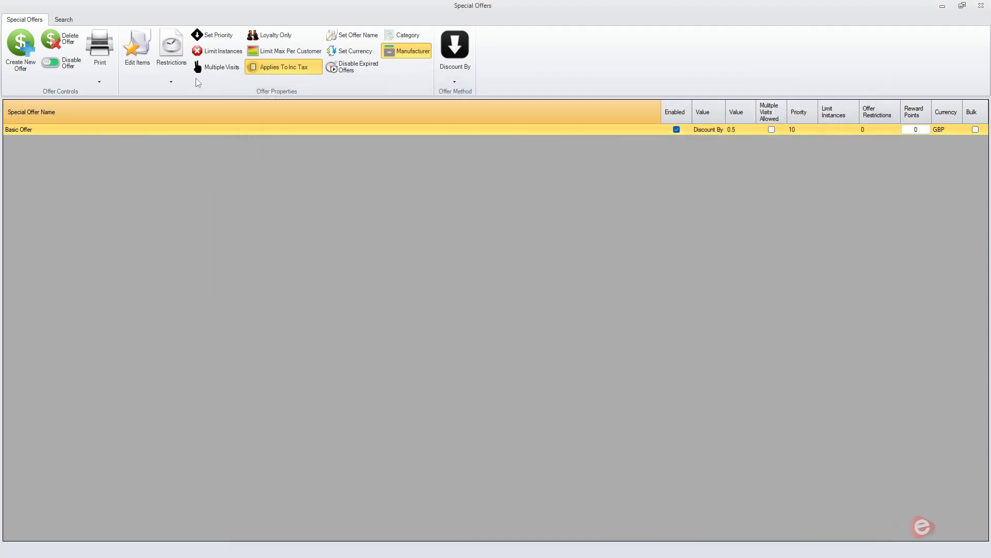
Step: View the sub groups and items assigned to the Basic Offer and close the item editor
left_click(131, 62)
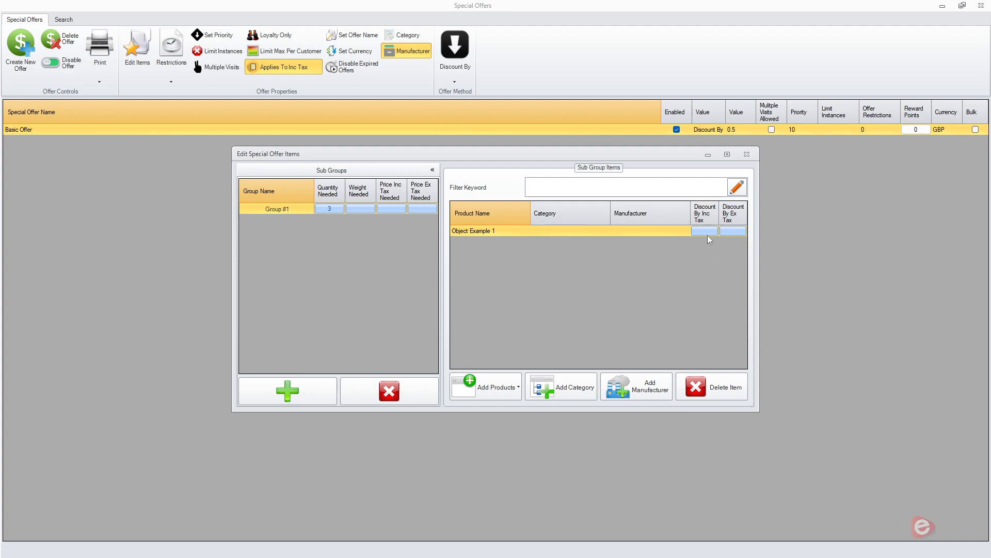
left_click(748, 154)
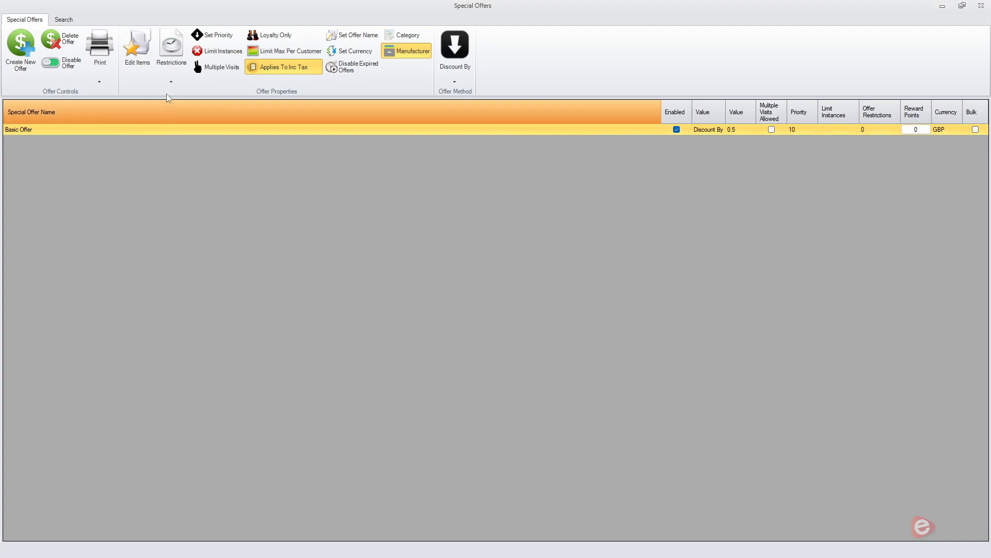
Step: Open the Basic Offer's restrictions and view the methods for limiting the offer to or excluding a customer group, adding none
left_click(178, 57)
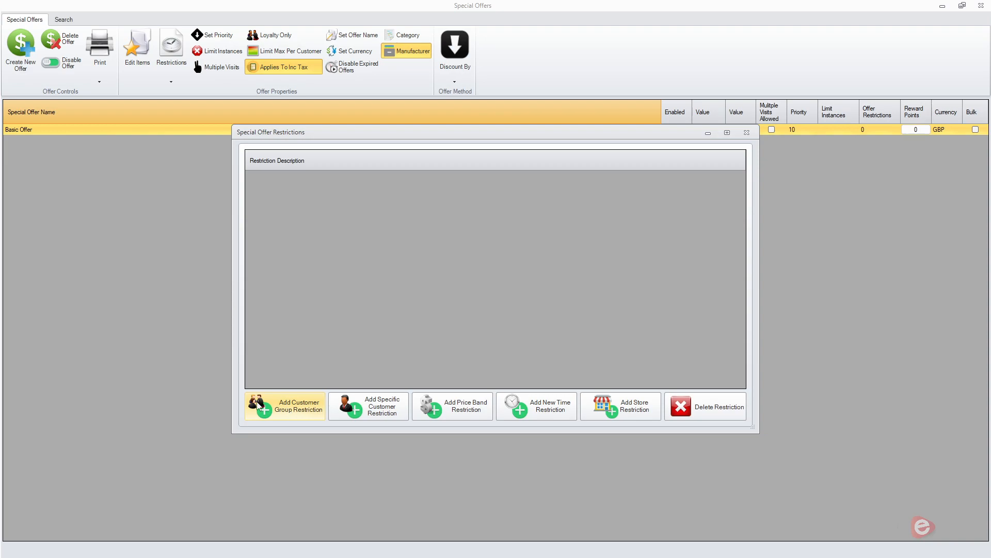
left_click(275, 411)
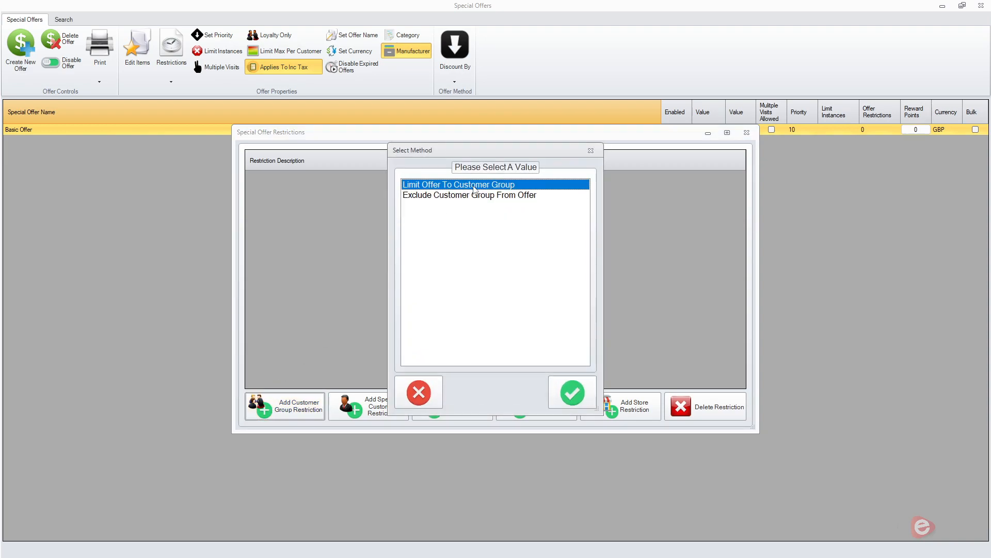
left_click(465, 199)
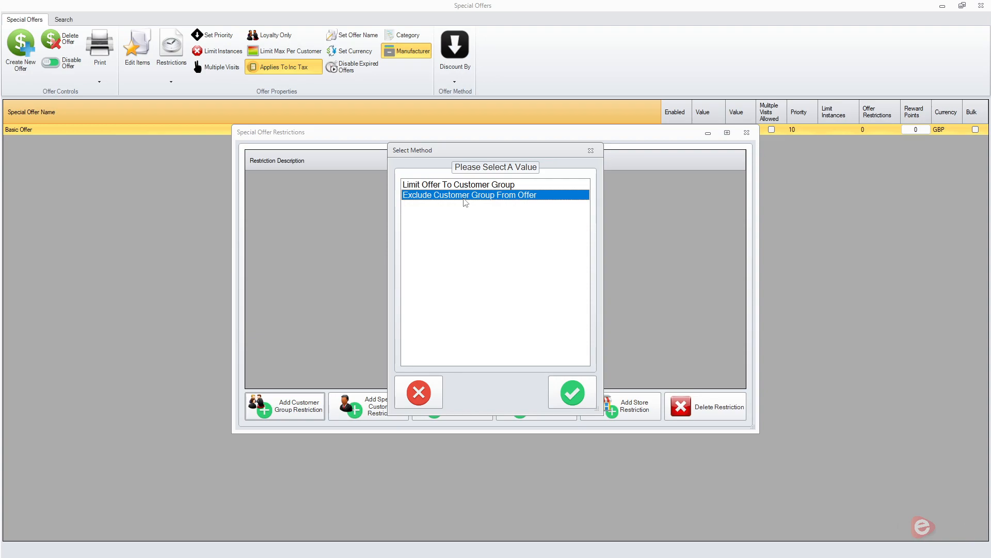
left_click(432, 189)
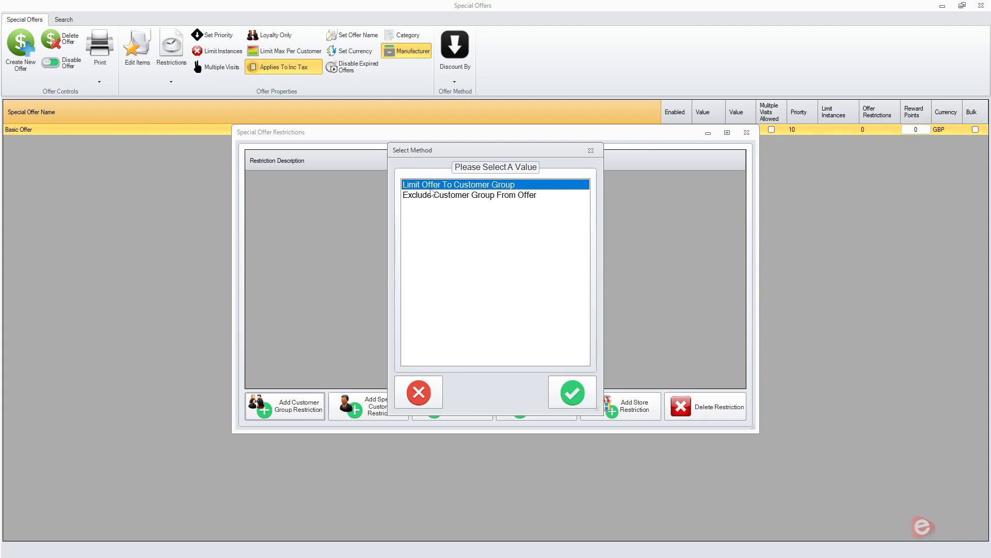
left_click(478, 199)
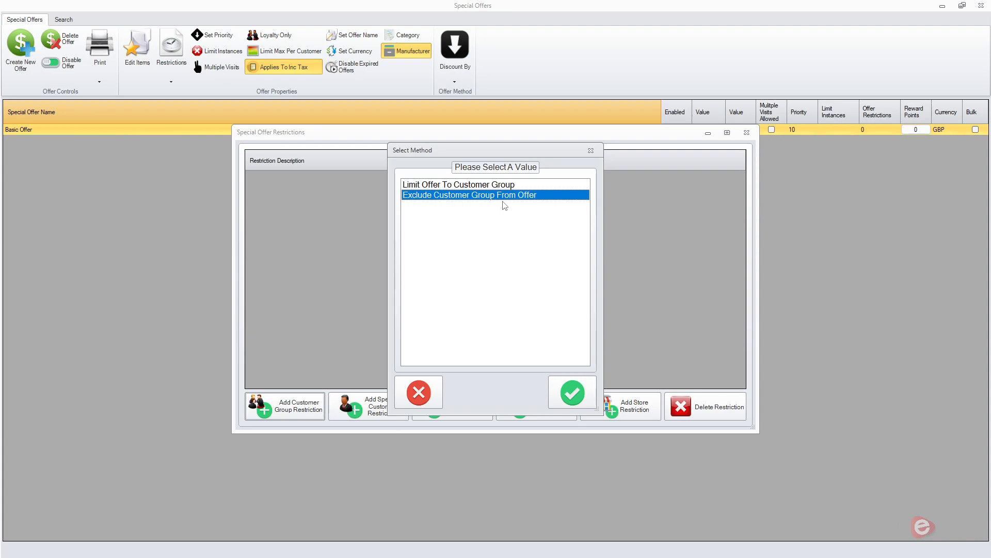
left_click(418, 392)
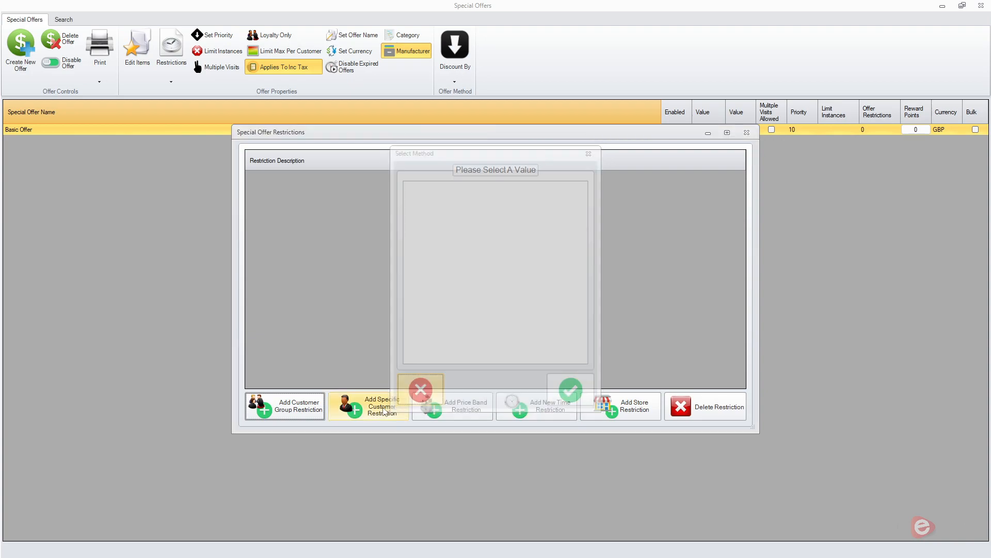
Step: View the methods for limiting the offer to or excluding a specific customer, without adding a restriction
left_click(352, 413)
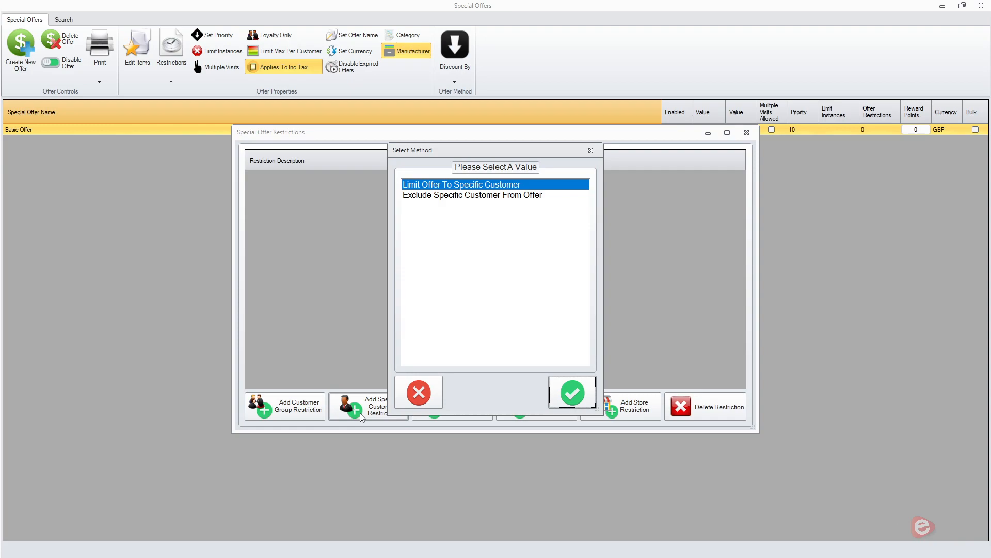
left_click(468, 198)
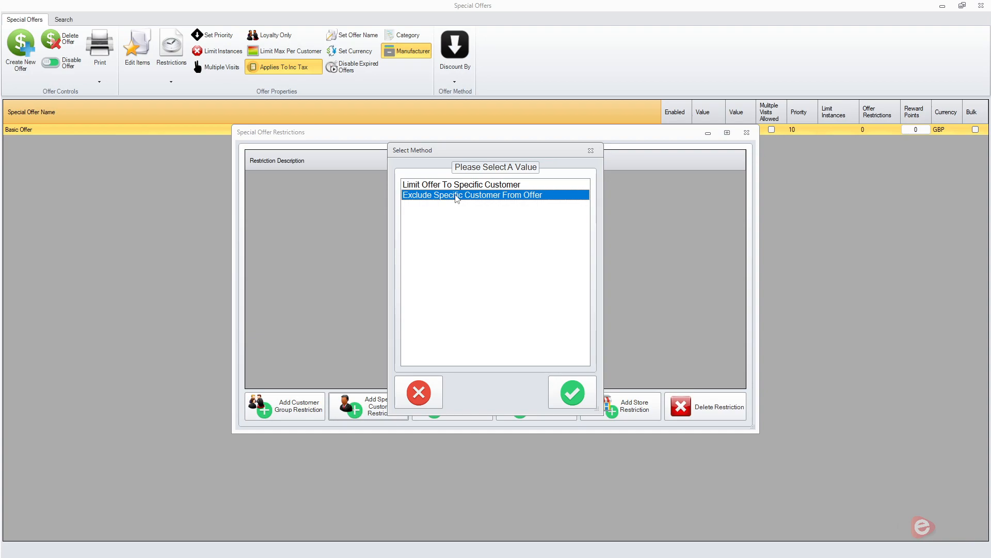
left_click(420, 394)
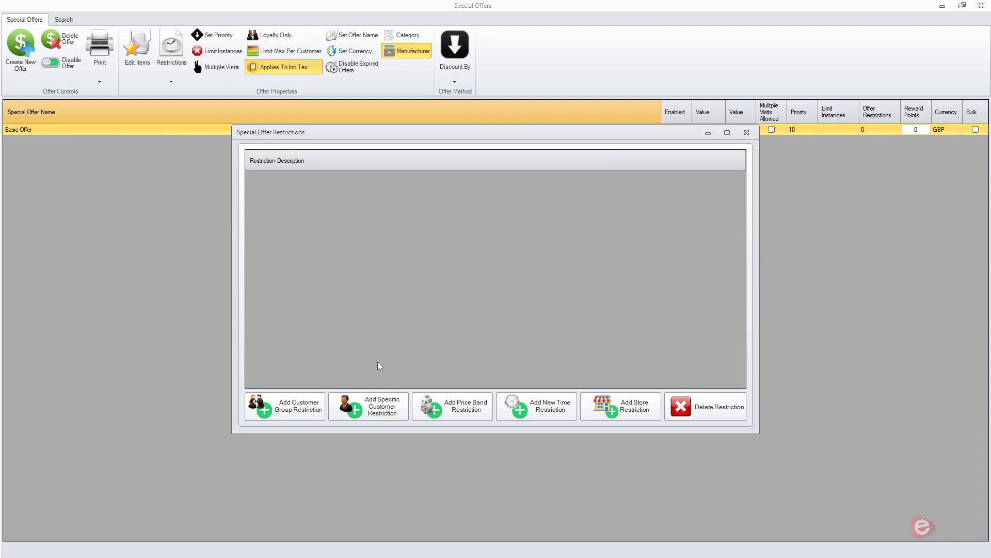
Step: View the methods for limiting the offer to or excluding a price band, without adding a restriction
left_click(456, 420)
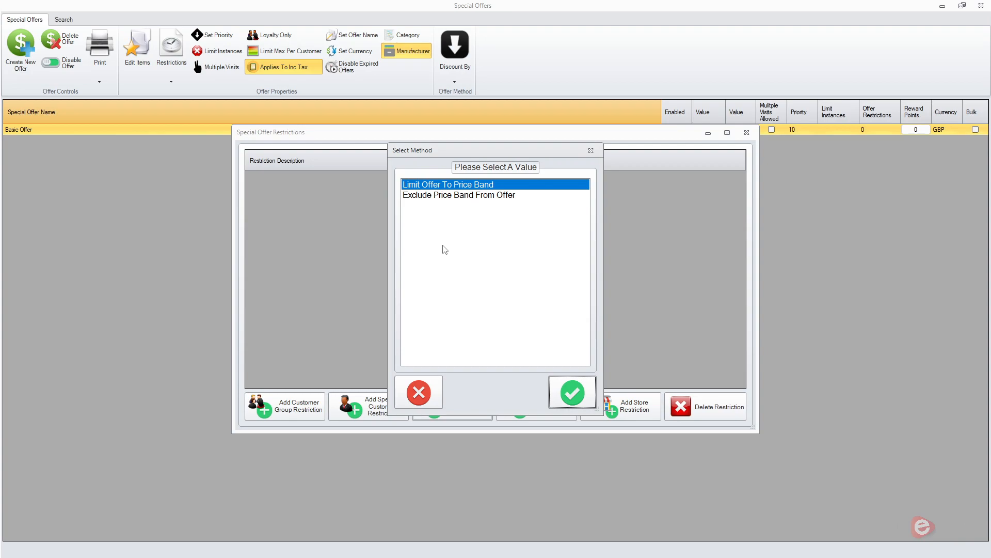
left_click(480, 195)
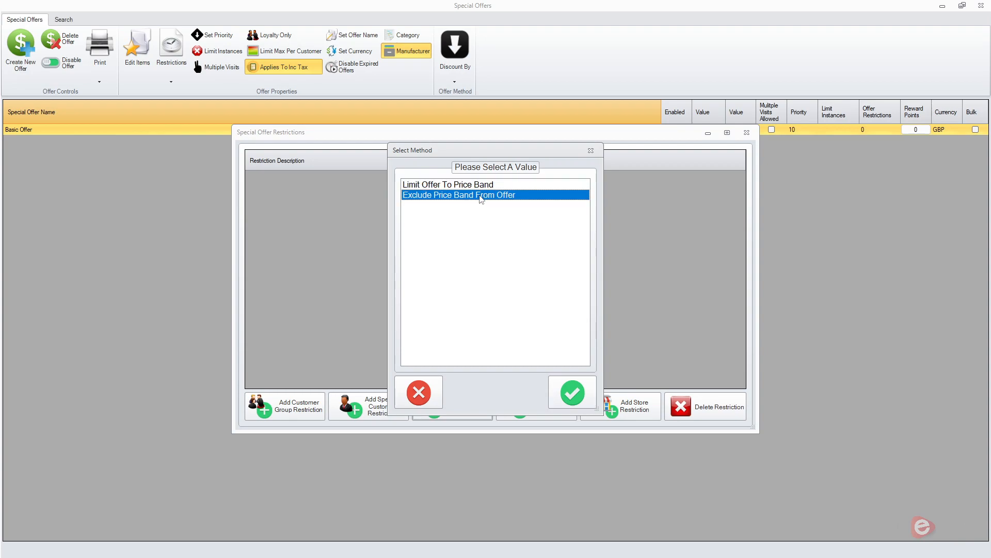
left_click(439, 399)
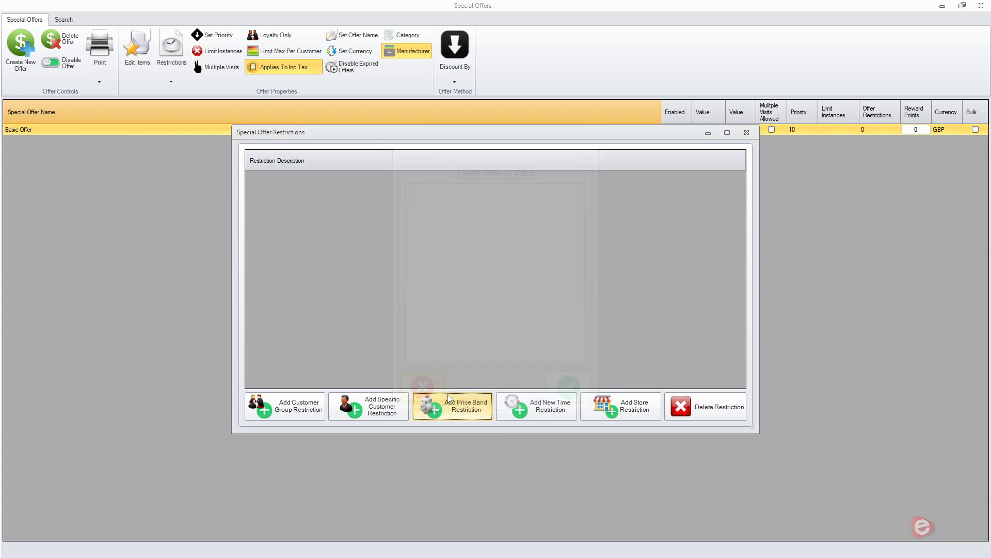
Step: Start a new time restriction, enable Monday Between Times and set its start time to 12:00:00
left_click(543, 408)
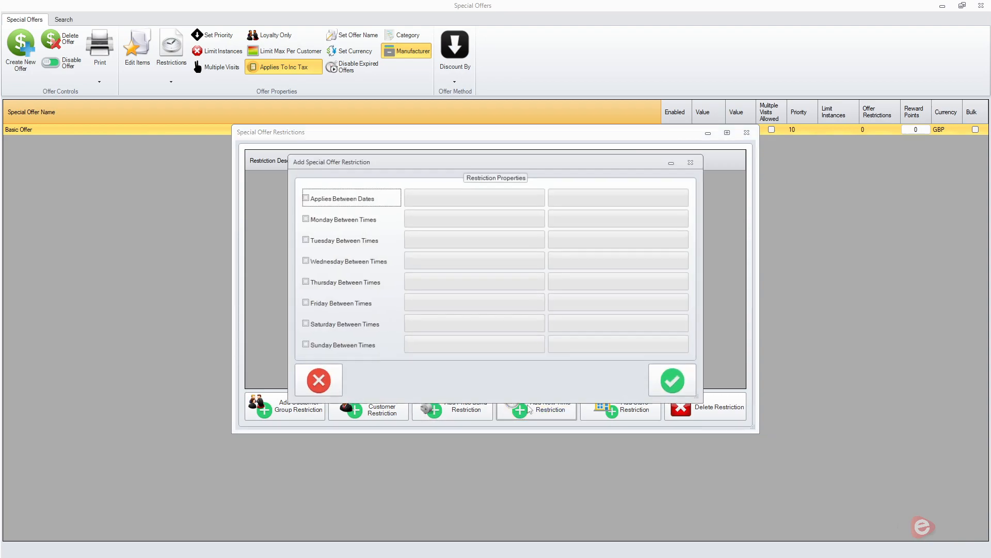
left_click_drag(497, 158, 478, 122)
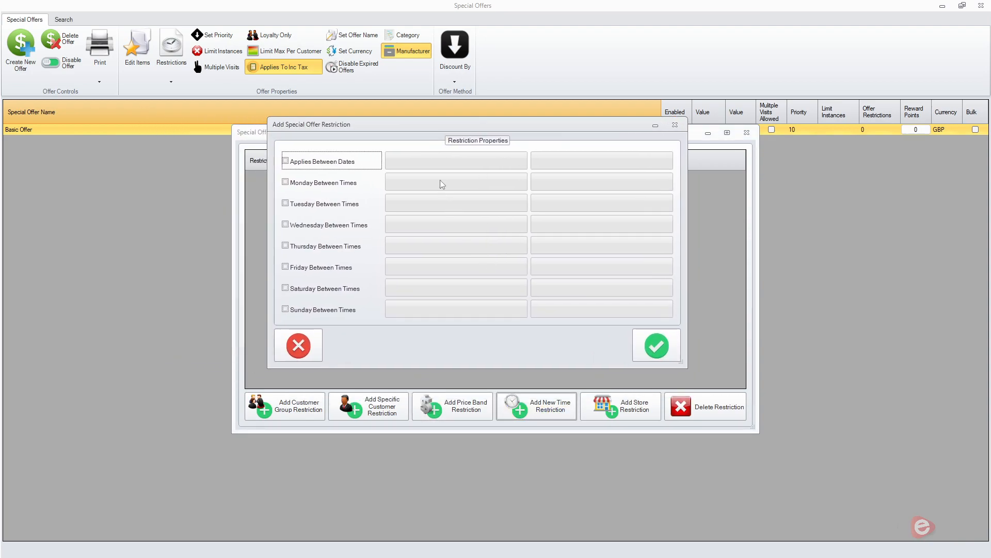
left_click(318, 187)
left_click(473, 189)
left_click(550, 330)
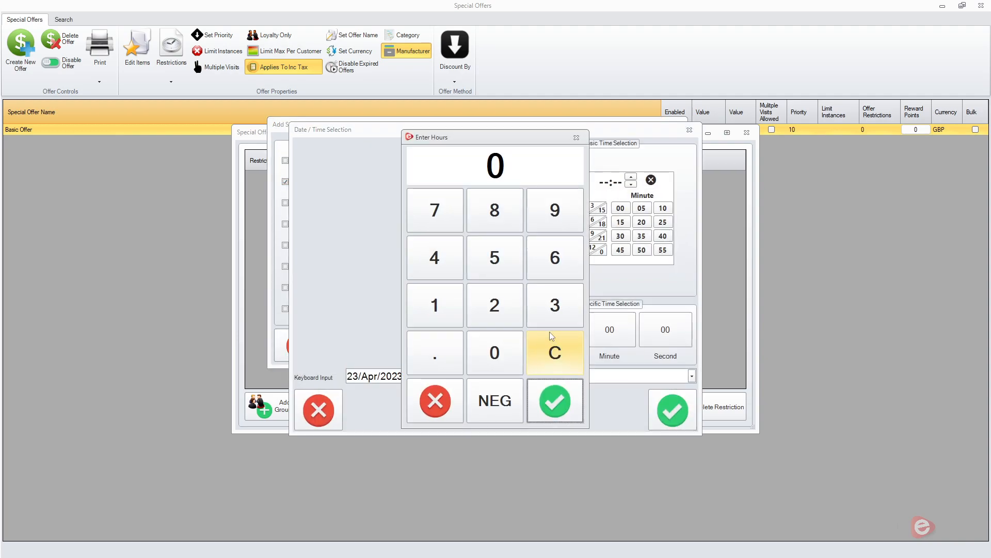
type("12")
key("Return")
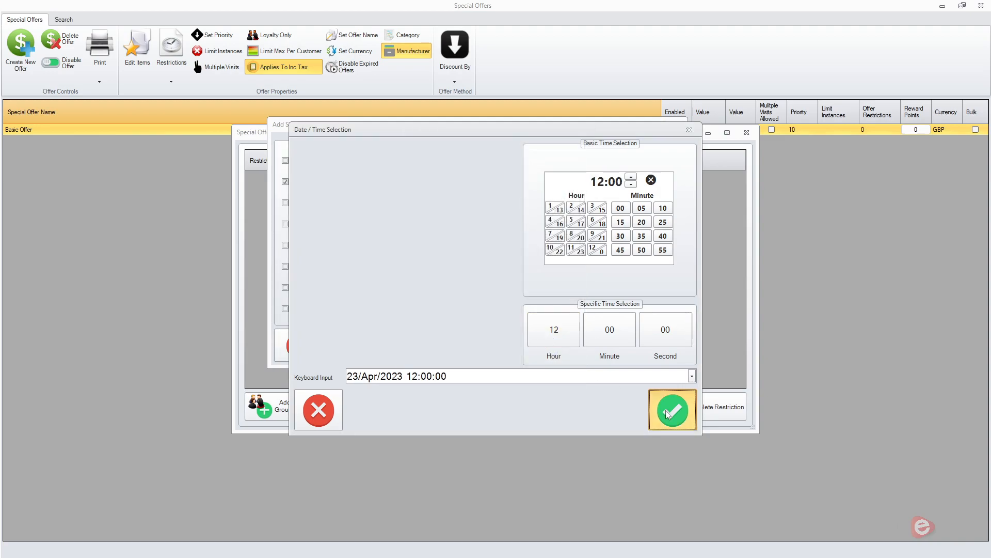
left_click(673, 411)
Step: Set the Monday restriction's end time to 17:00:00
left_click(640, 184)
left_click(553, 330)
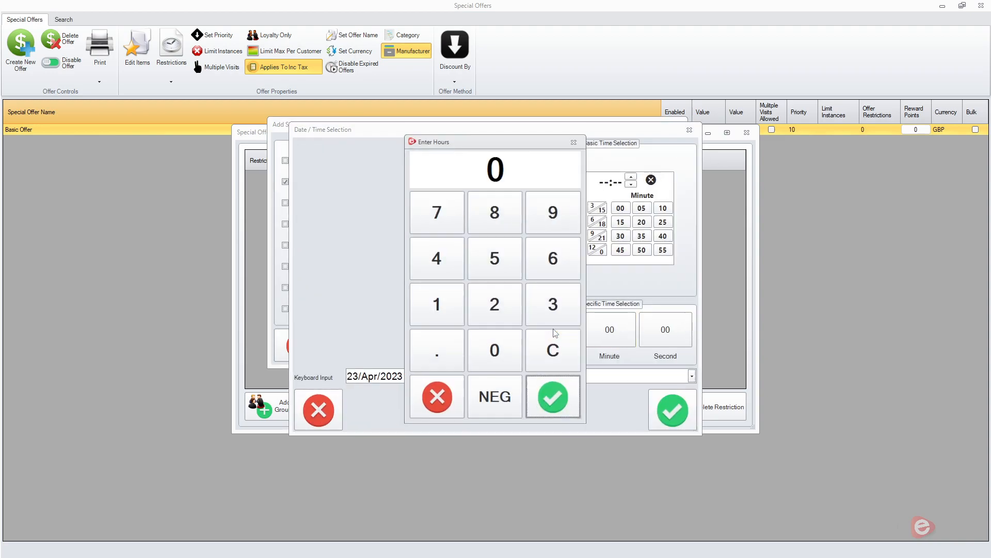
type("1")
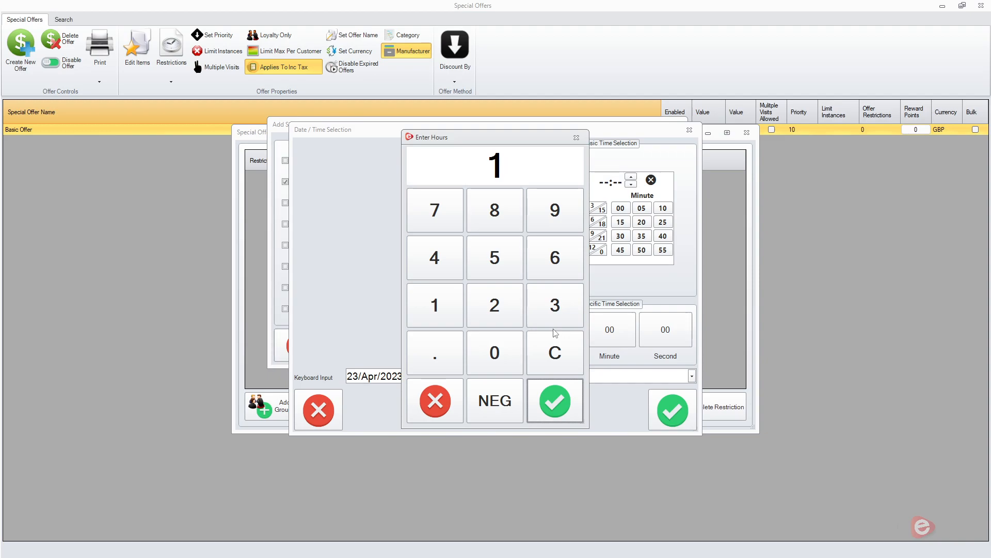
type("7")
key("Return")
left_click(669, 408)
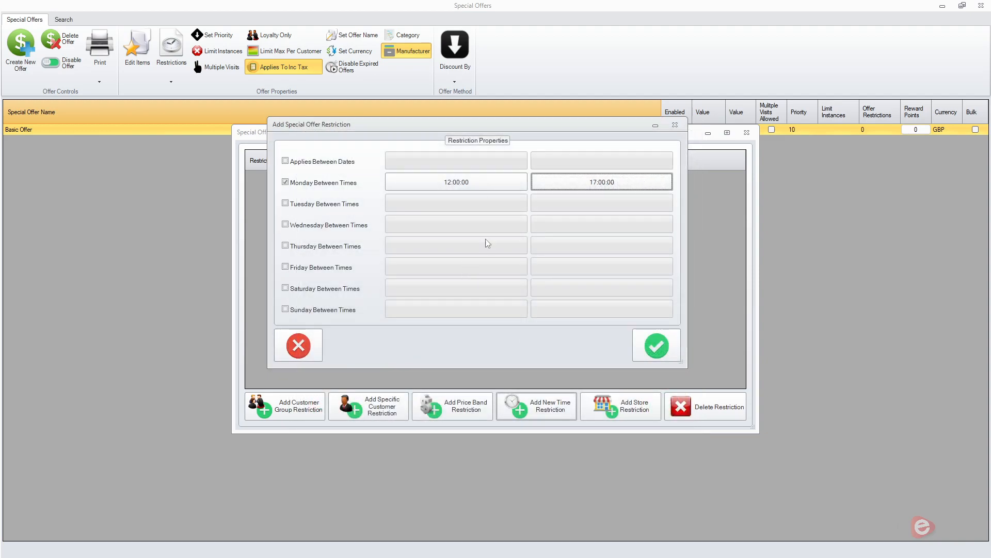
Step: Switch Applies Between Dates on and off again and discard the new time restriction
left_click(323, 159)
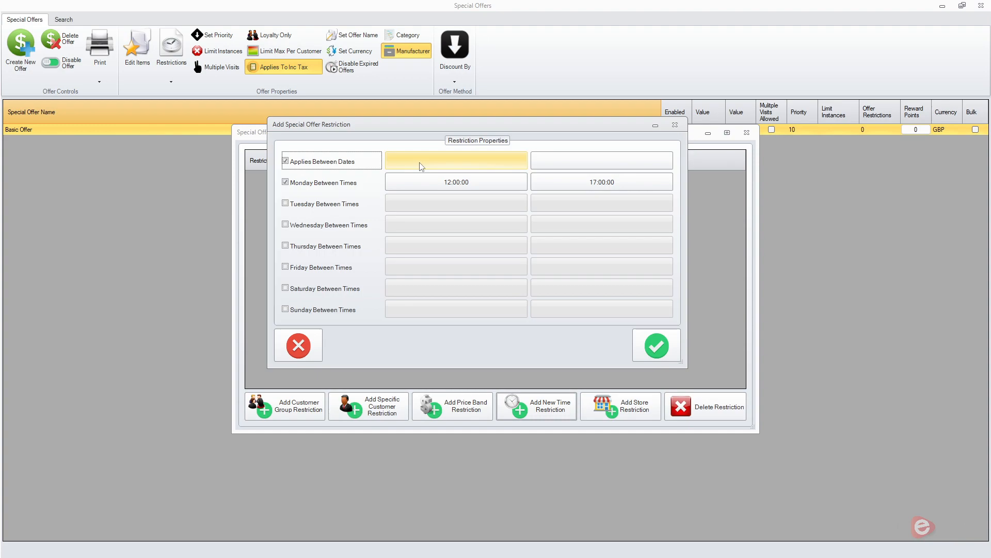
left_click(312, 164)
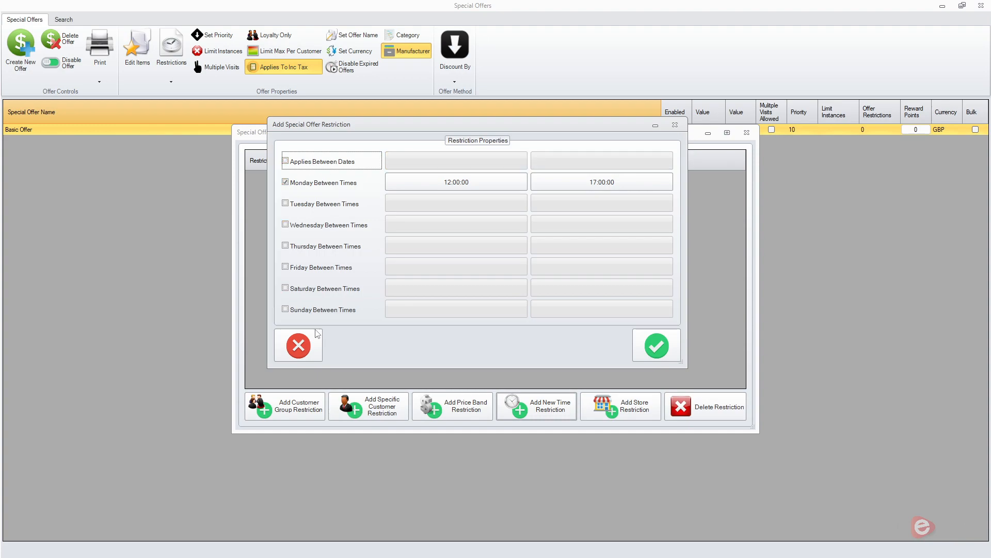
left_click(302, 343)
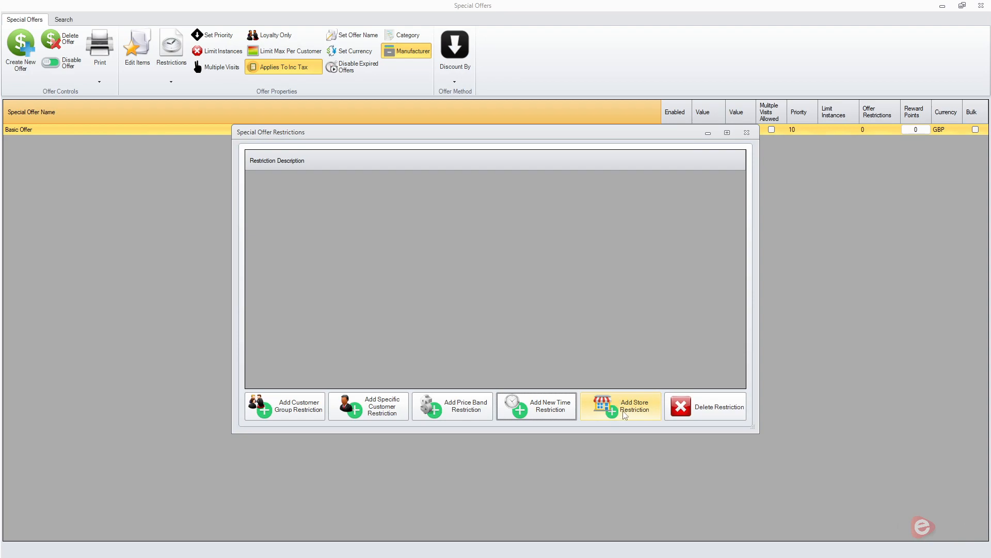
Step: View the methods for limiting the offer to or excluding a store, then open and discard a blank new offer
left_click(603, 415)
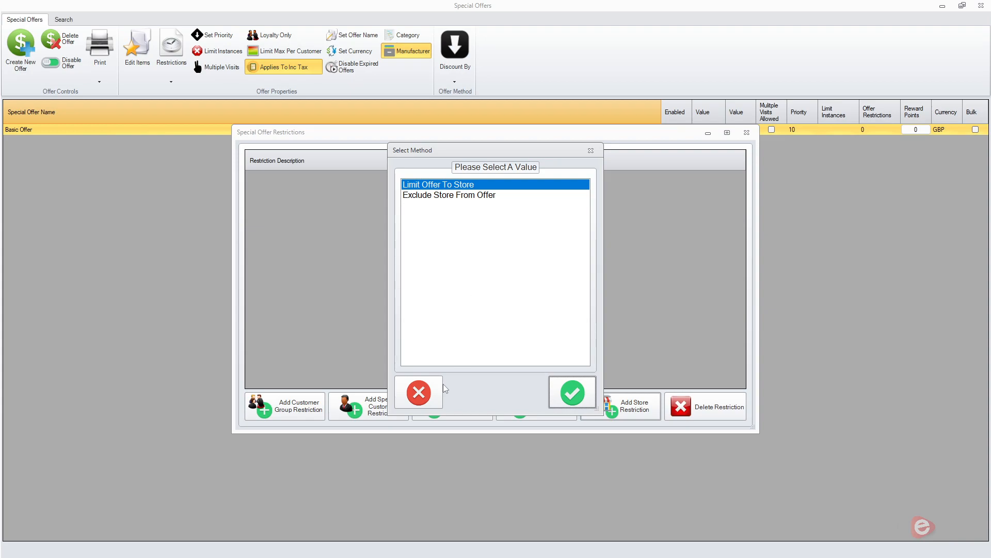
left_click(432, 391)
left_click(746, 134)
left_click(17, 67)
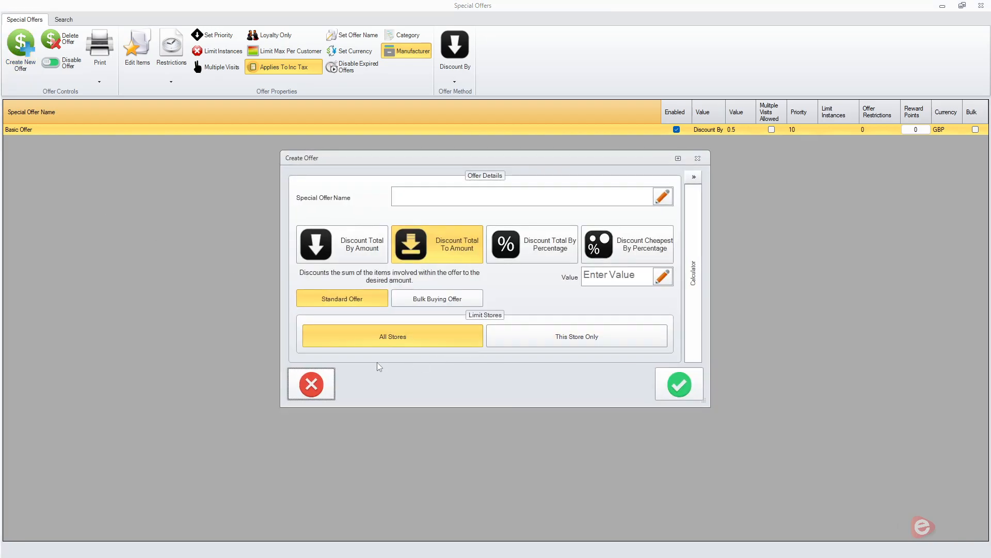
left_click(311, 384)
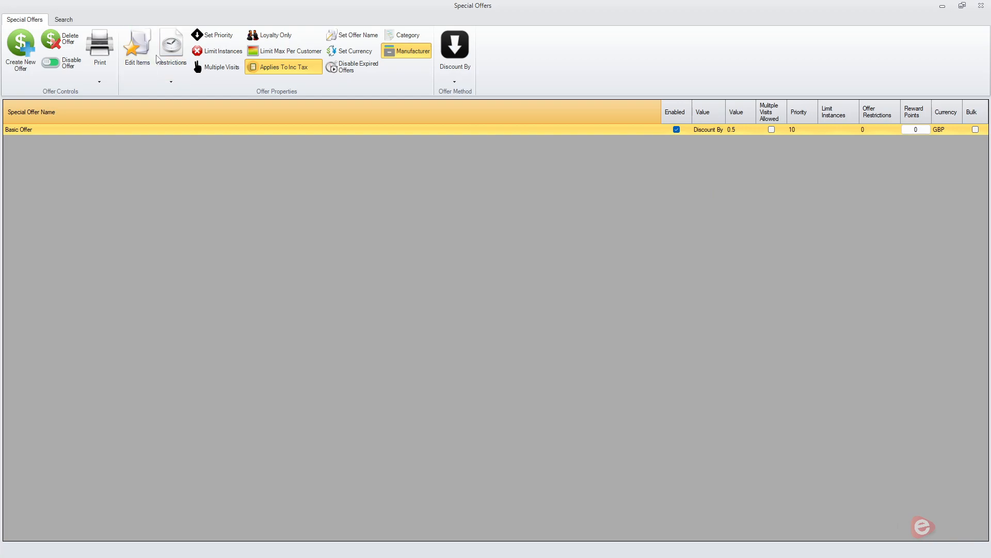
Step: View the advanced option for editing restrictions and the sub groups and items of Basic Offer
left_click(178, 83)
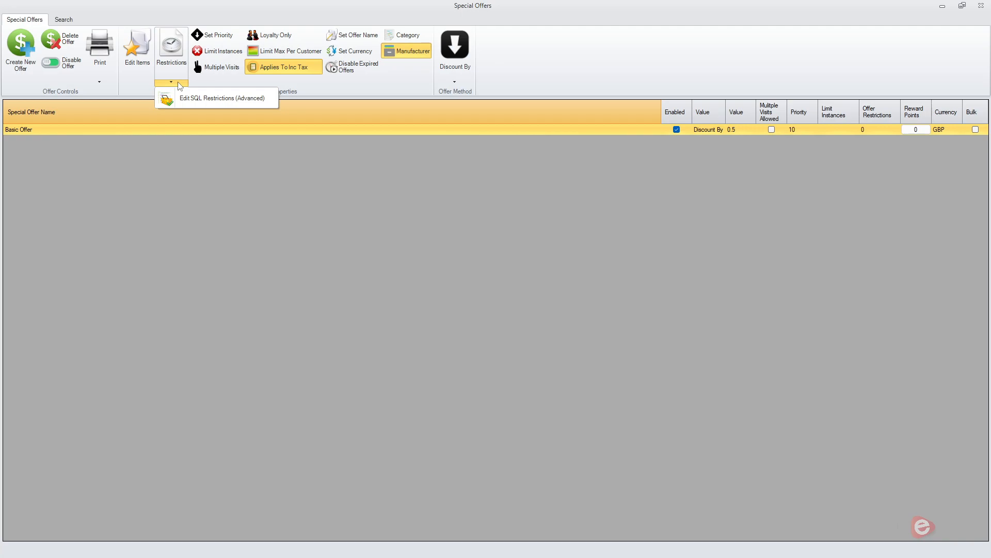
left_click(167, 81)
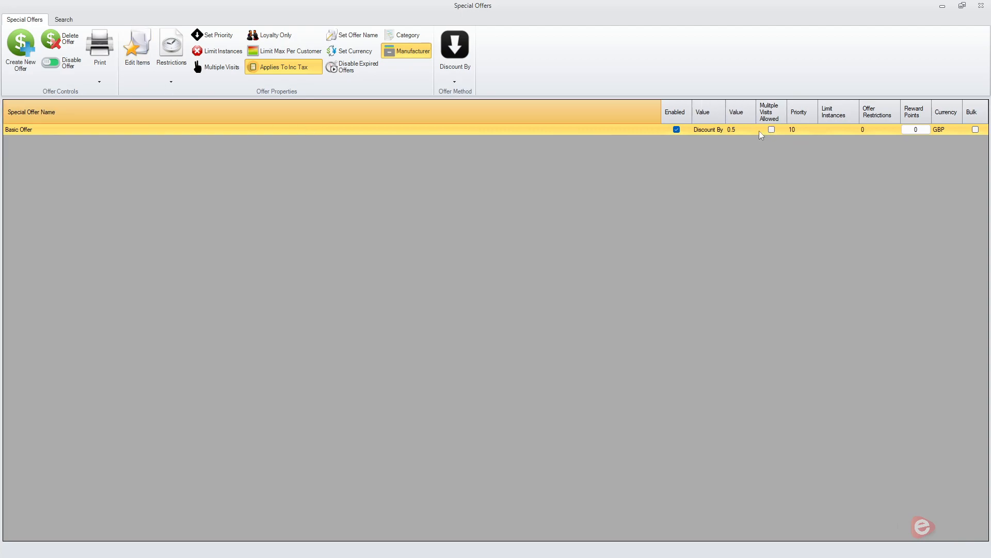
left_click(135, 51)
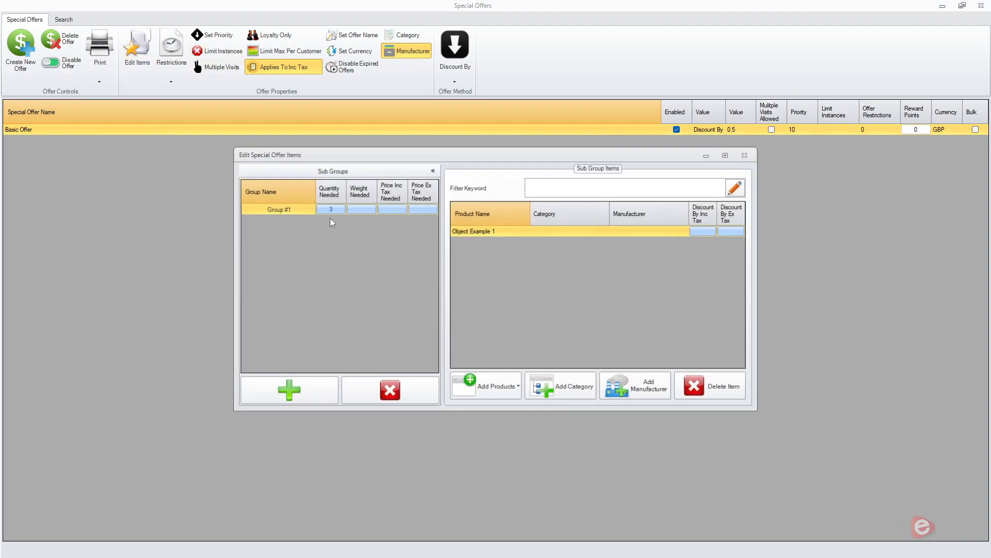
left_click(746, 154)
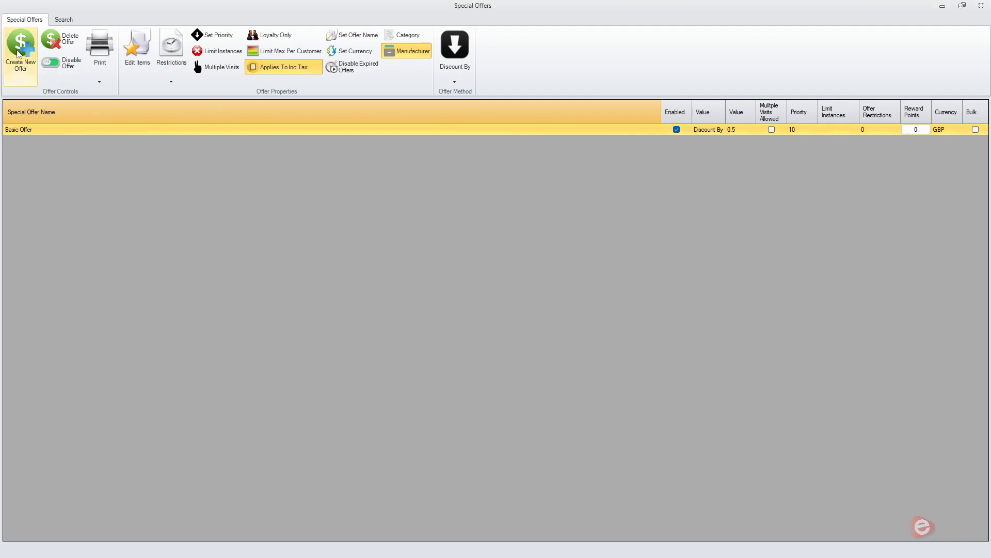
Step: Create a special offer named Buy 5 Get £1.50 that uses Discount Total By Amount with a value of 1.5
left_click(486, 193)
type("Buy 5 Get ")
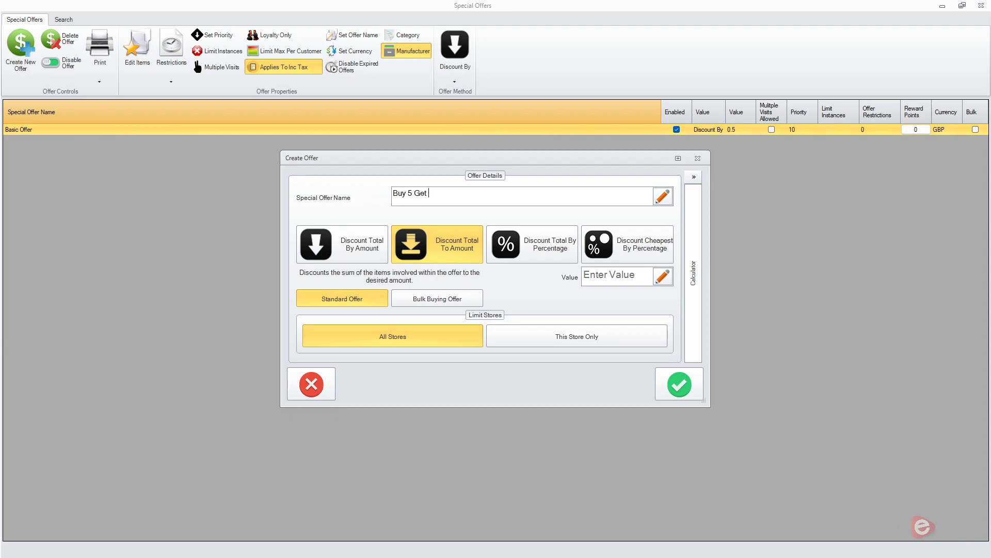
type("£1.5")
left_click(618, 283)
type("1.5")
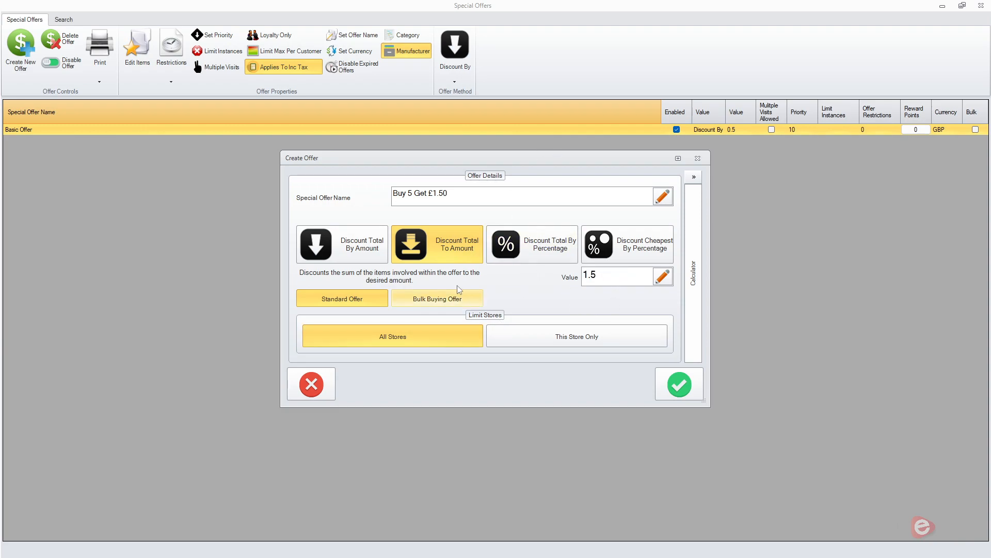
left_click(329, 260)
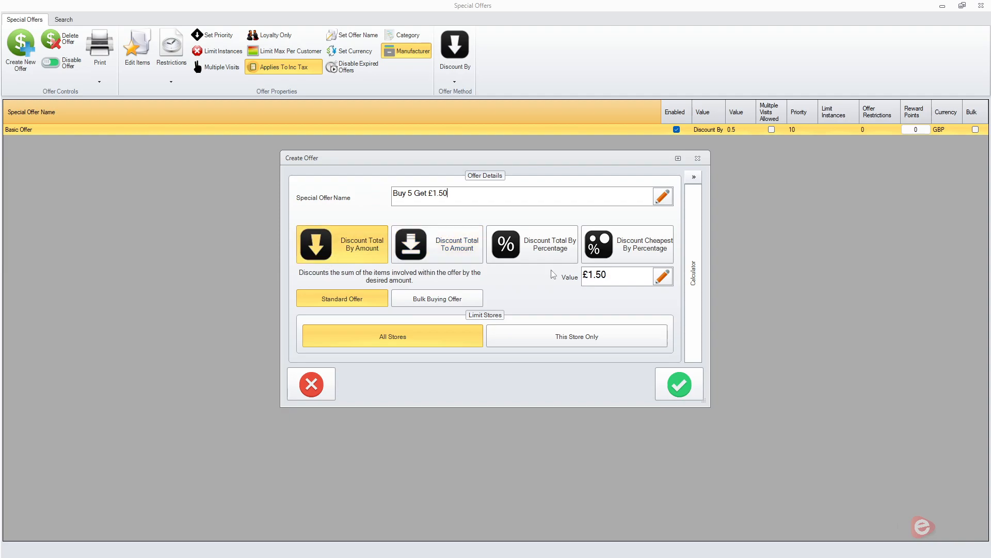
left_click(679, 385)
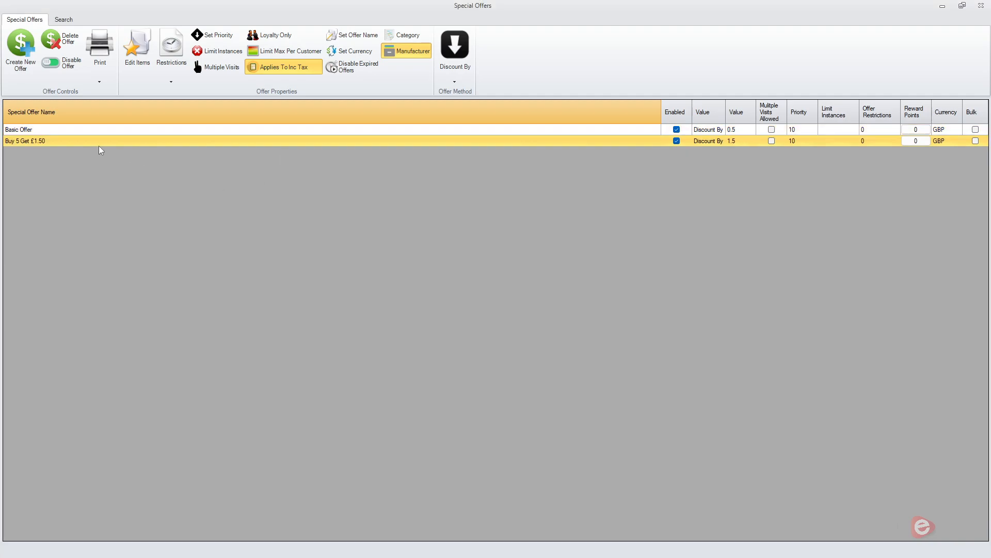
Step: Set the quantity needed in Group #1 of the Buy 5 Get £1.50 offer to 5
left_click(143, 67)
left_click(325, 207)
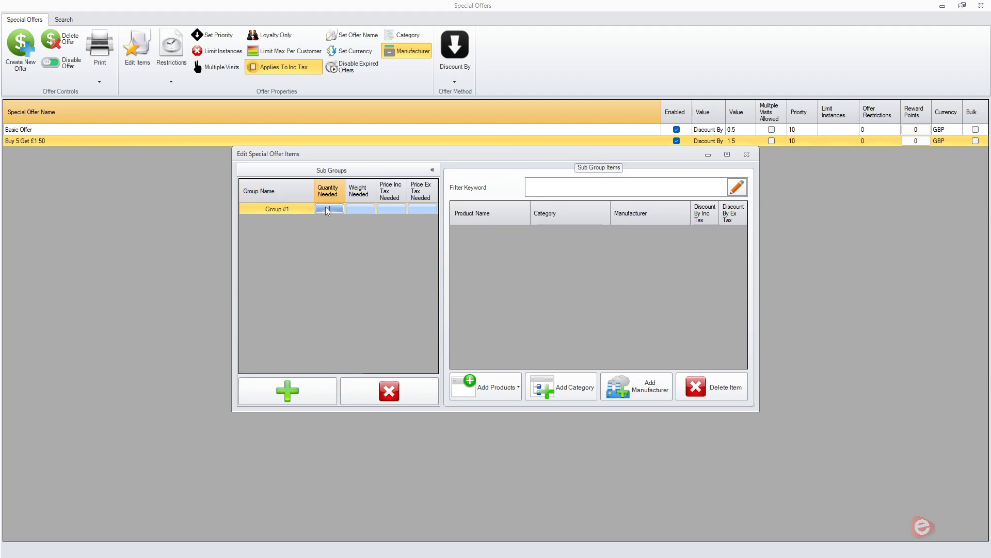
key("Return")
Step: Search the products for "example", add Object Example 1 to the offer's sub group and close the offer items
left_click(486, 387)
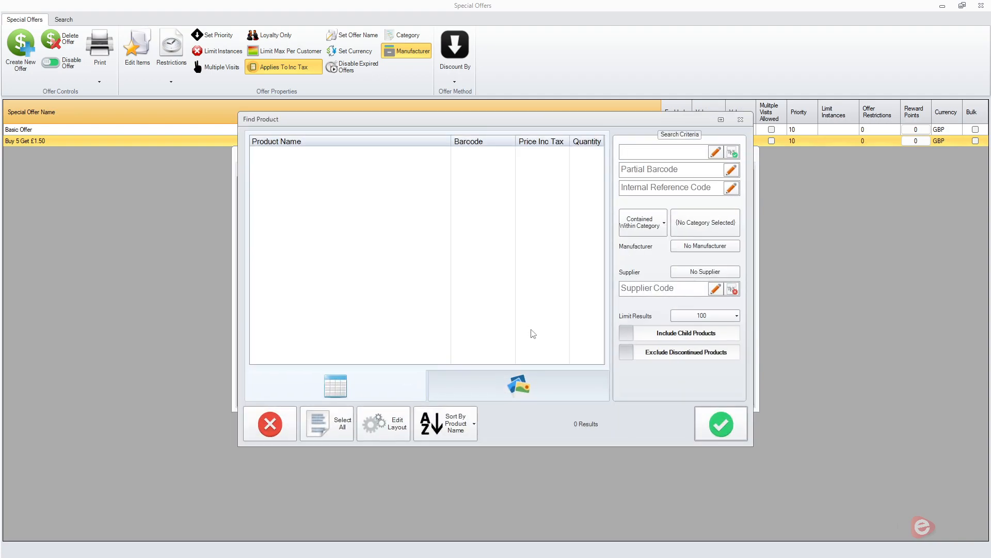
type("example")
key("Return")
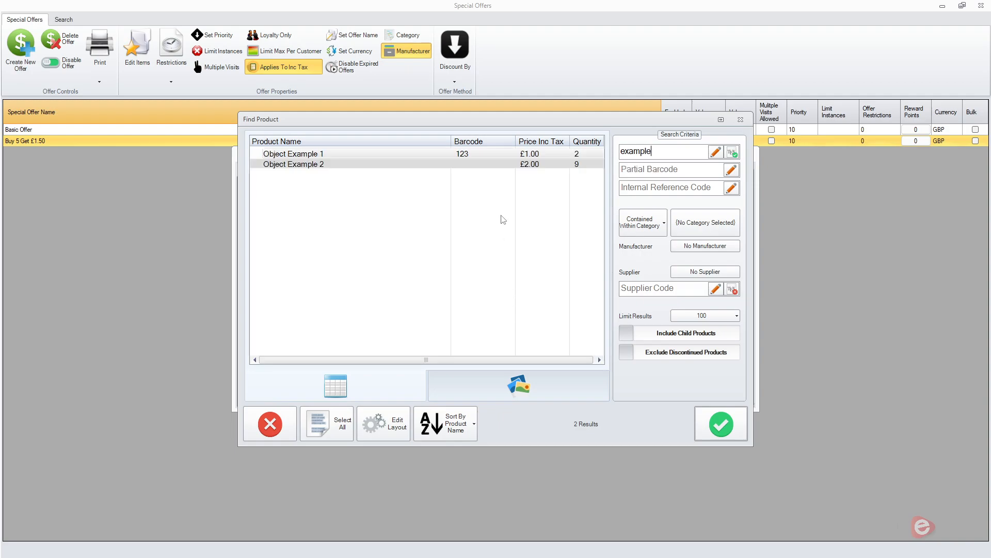
left_click(523, 155)
left_click(722, 422)
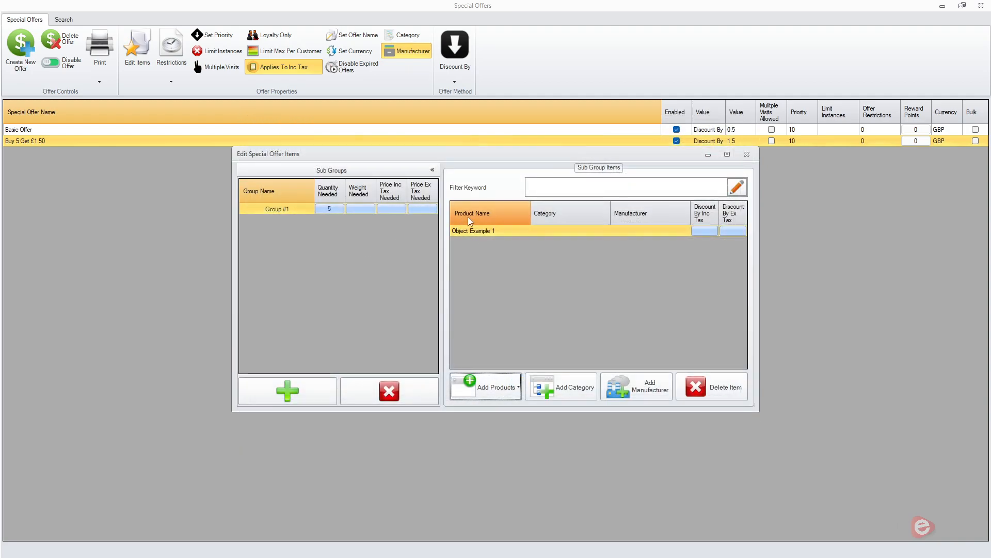
left_click(746, 153)
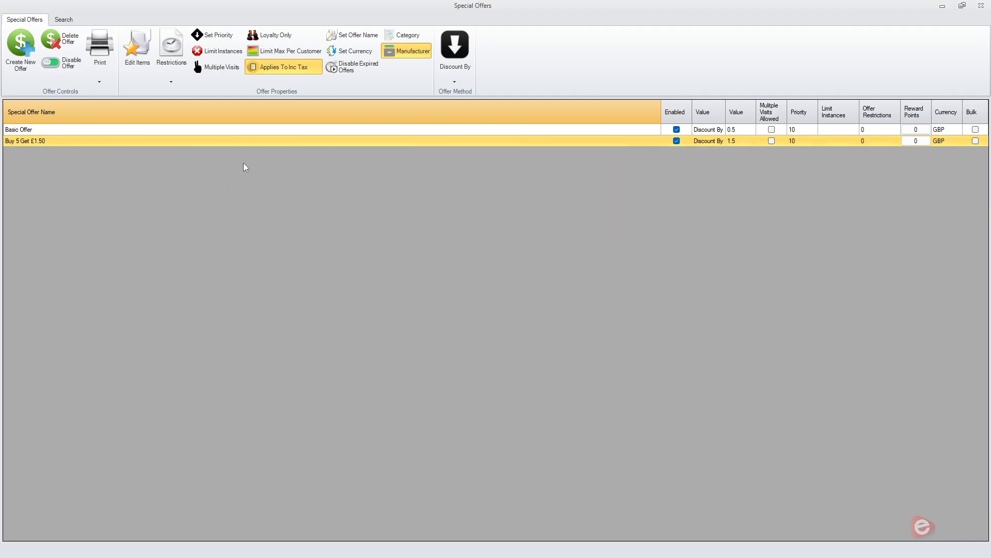
Step: Leave Special Offers for the sales screen and add Example Product 1 to the cart five times
left_click(980, 6)
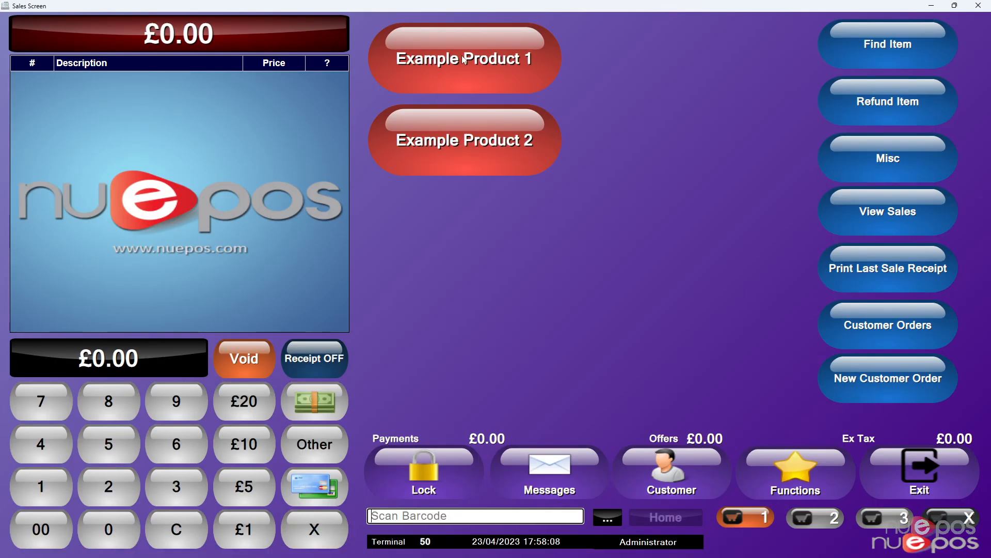
left_click(459, 63)
left_click(454, 66)
left_click(451, 72)
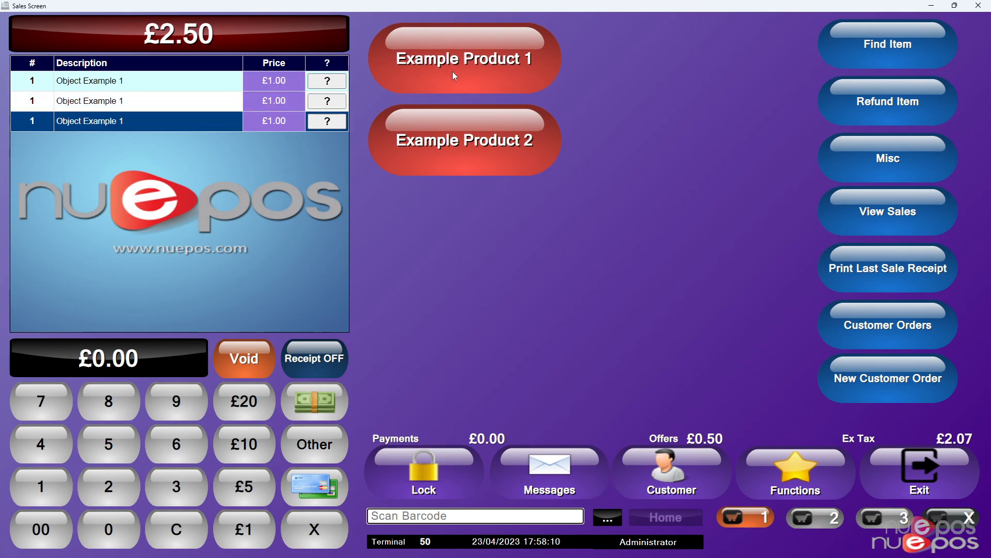
left_click(453, 69)
left_click(460, 69)
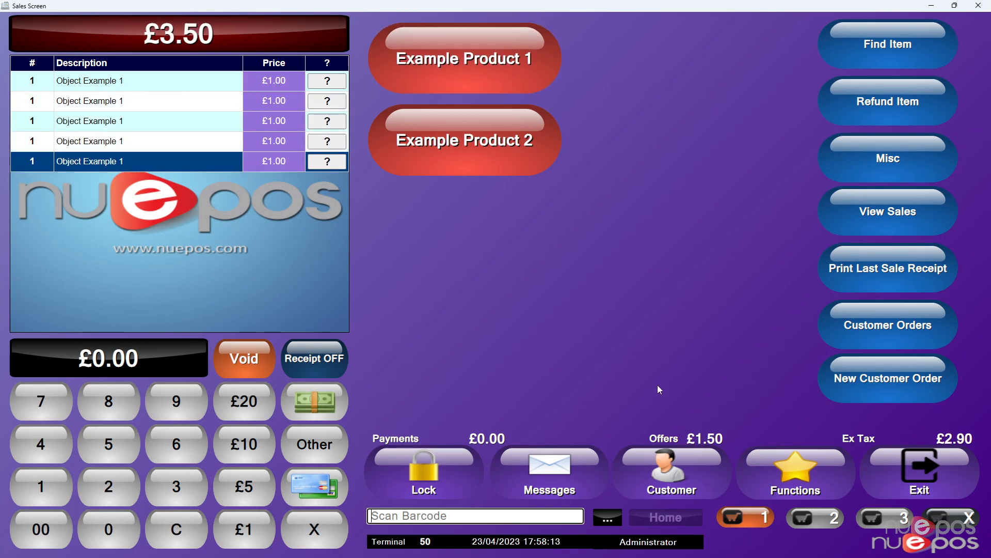
Step: Check in the sales cart info which special offer is applied to the five items
left_click(166, 364)
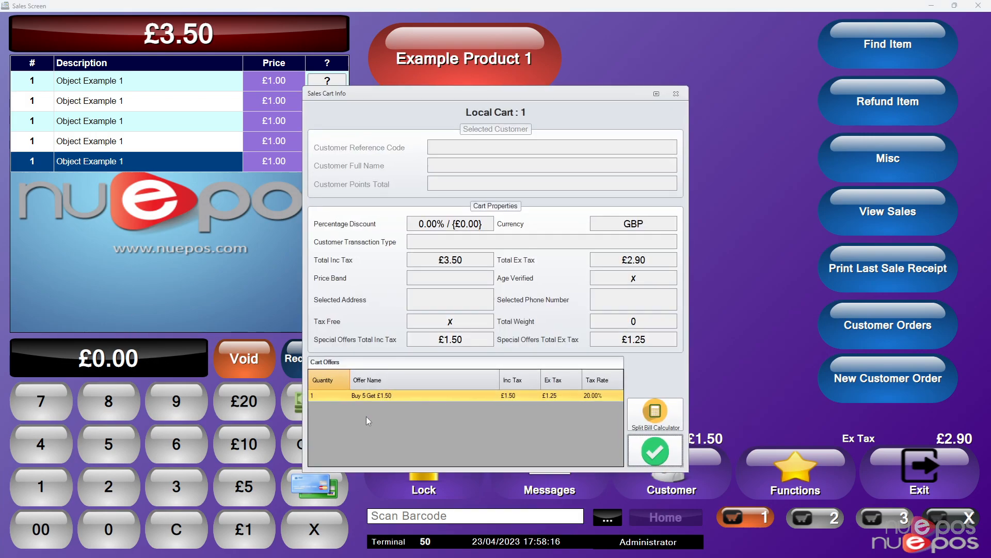
left_click(361, 401)
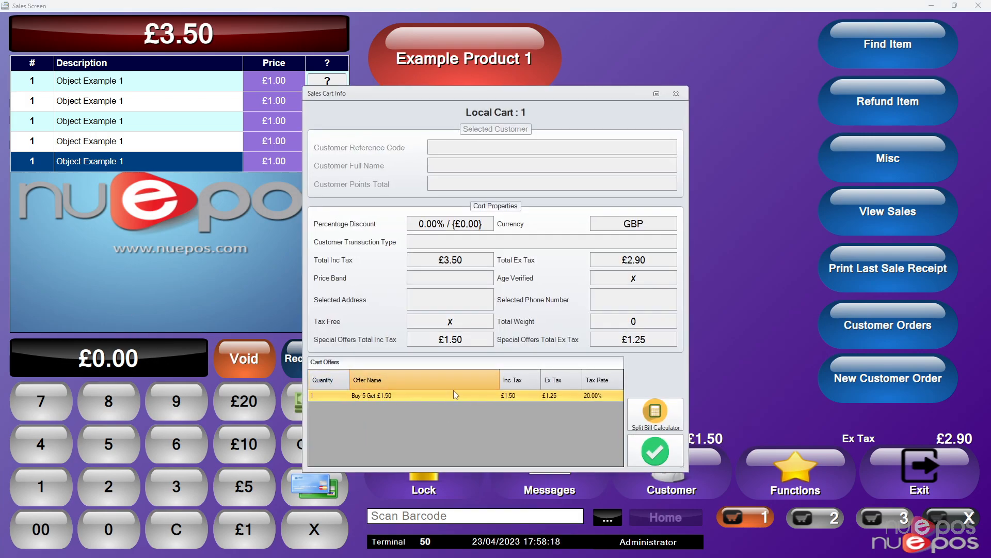
left_click(655, 451)
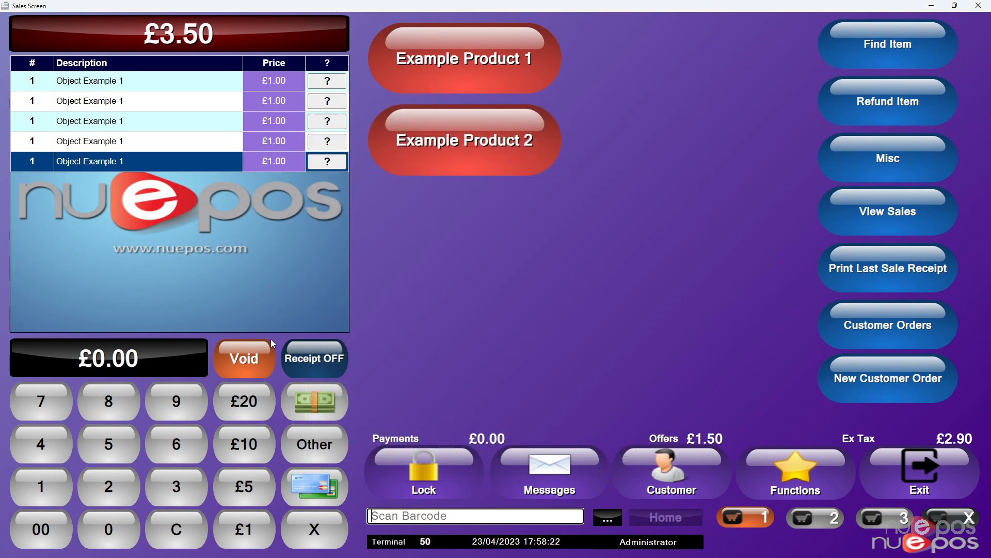
Step: Exit the sales screen, reopen Special Offers and set the priority of Basic Offer to 9
left_click(920, 471)
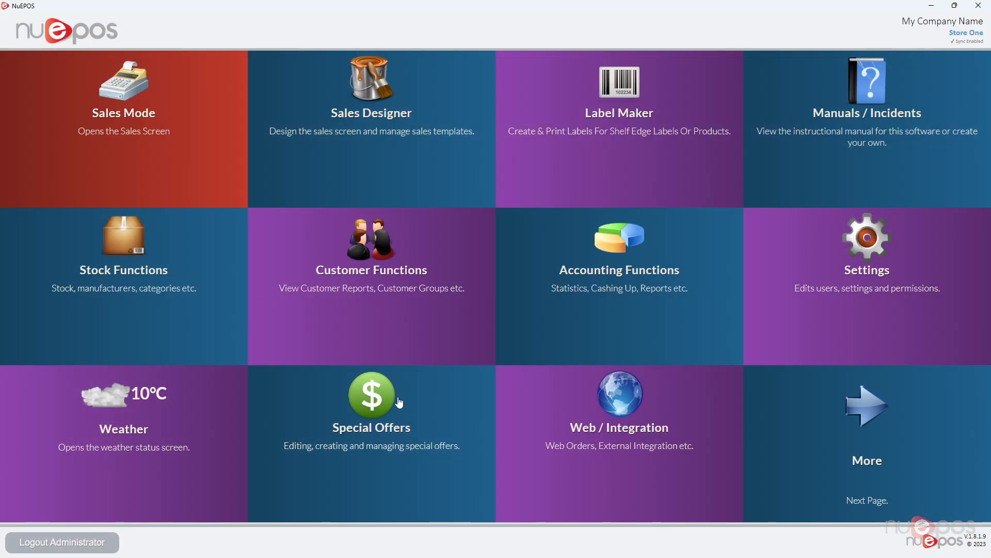
left_click(390, 397)
left_click(588, 241)
left_click(567, 230)
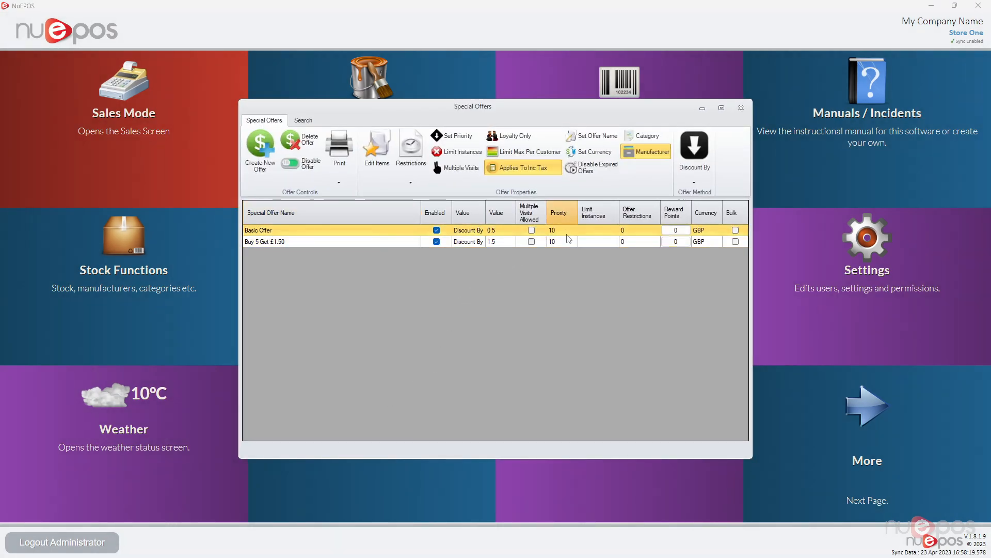
left_click(468, 138)
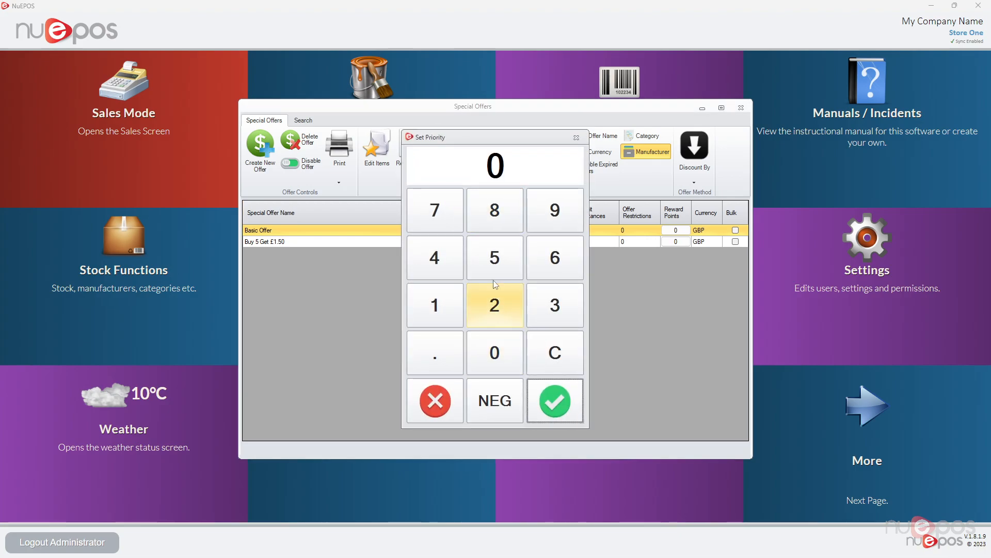
left_click(555, 210)
left_click(565, 400)
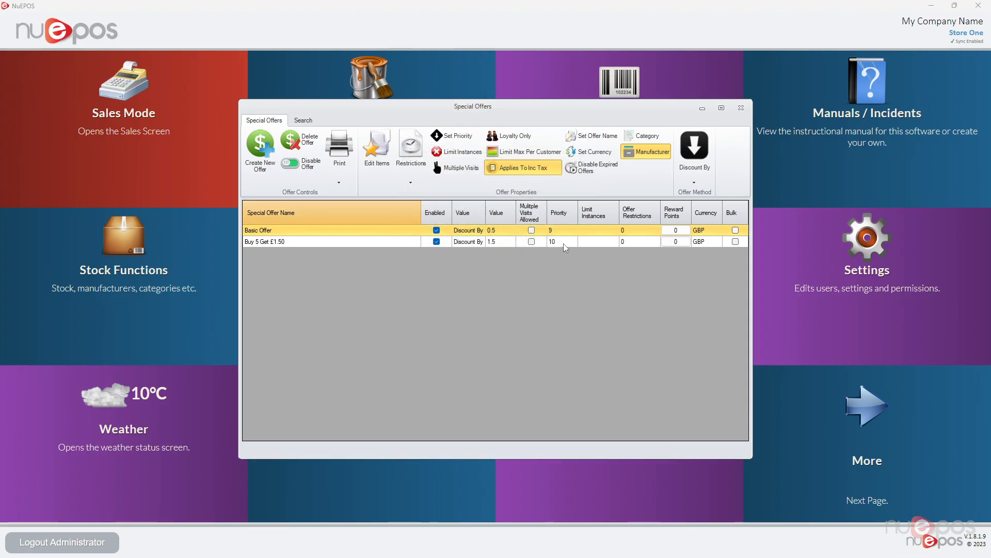
Step: Reopen Sales Mode with the existing cart and select its second, fourth and fifth Object Example 1 lines
left_click(95, 104)
left_click(42, 160)
type("1")
key("Return")
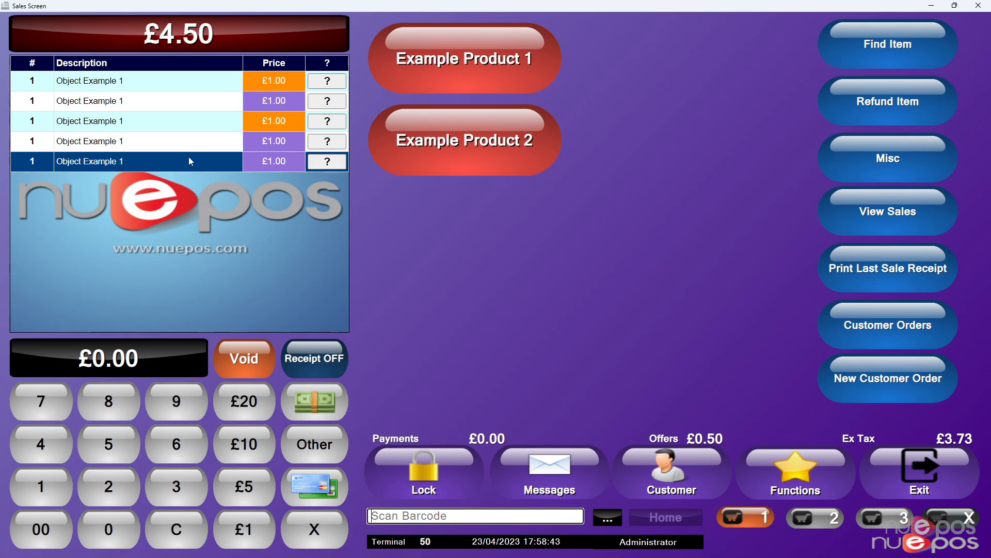
left_click(201, 100)
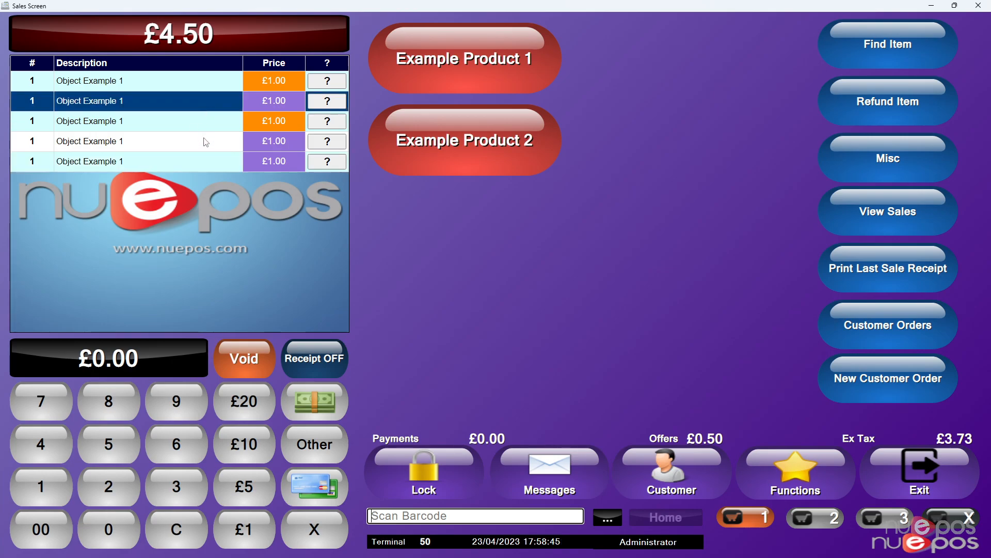
left_click(205, 147)
left_click(206, 164)
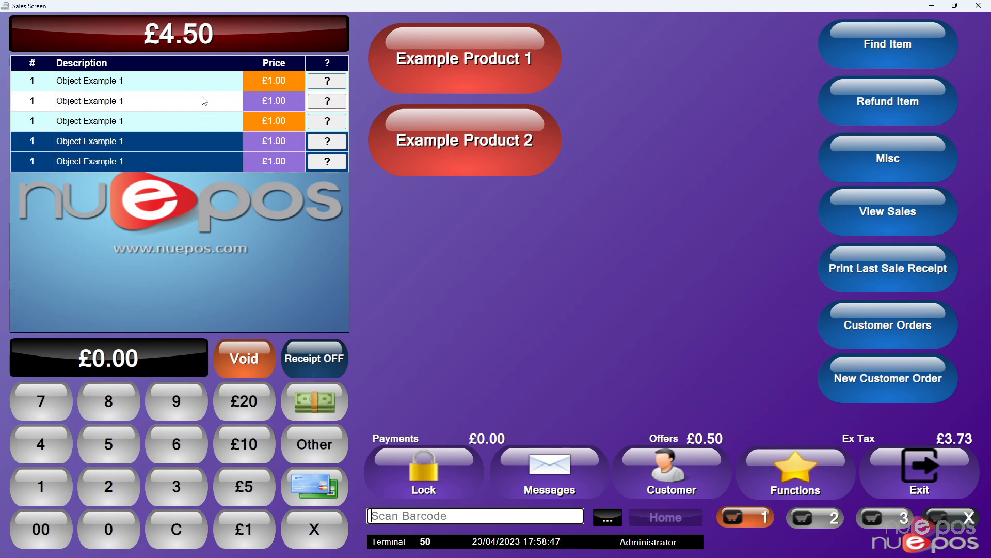
left_click(205, 99)
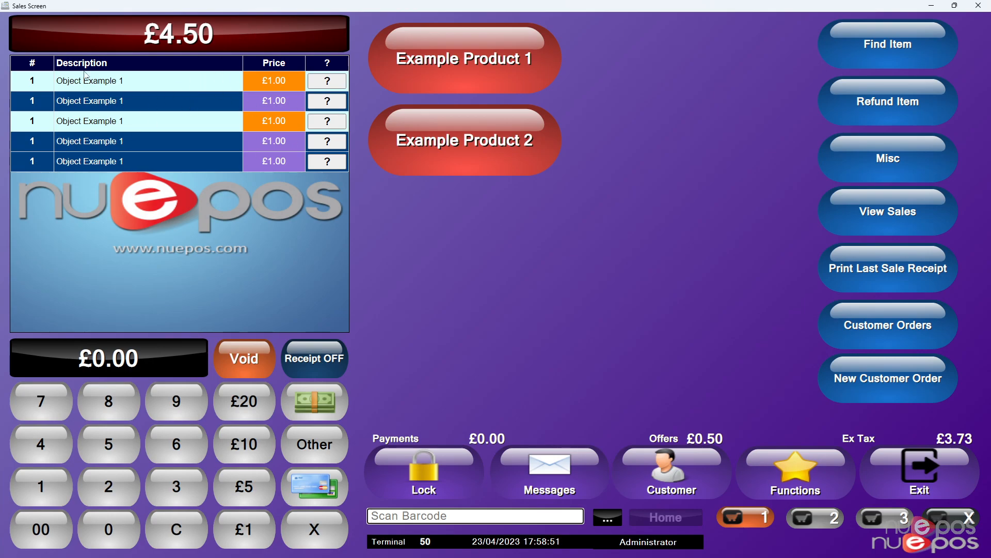
Step: Review the cart offers again in the sales cart info under the changed Basic Offer priority
left_click(165, 318)
left_click(374, 396)
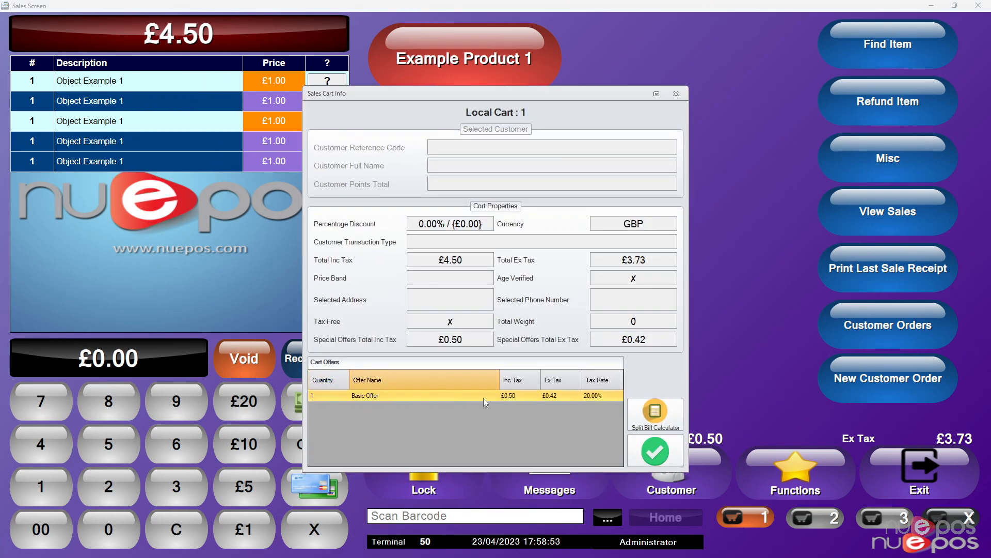
left_click(654, 451)
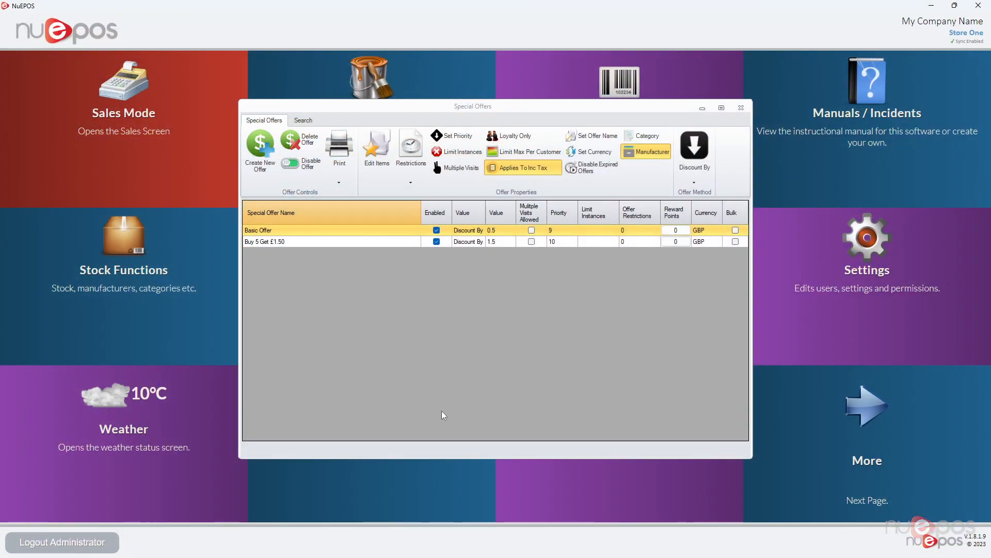
Step: Set the priority of Basic Offer to 11 and select the Buy 5 Get £1.50 offer
left_click(489, 244)
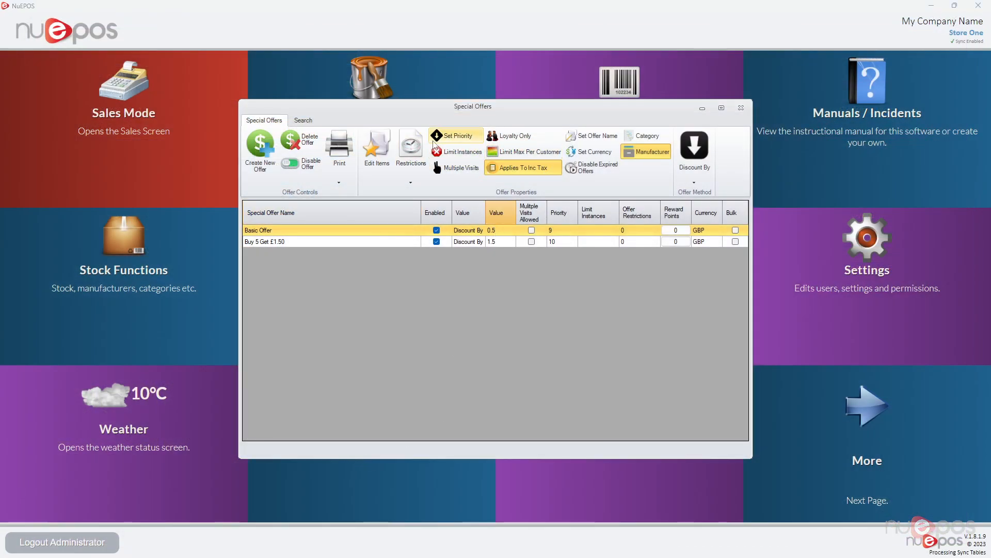
left_click(456, 136)
type("11")
key("Return")
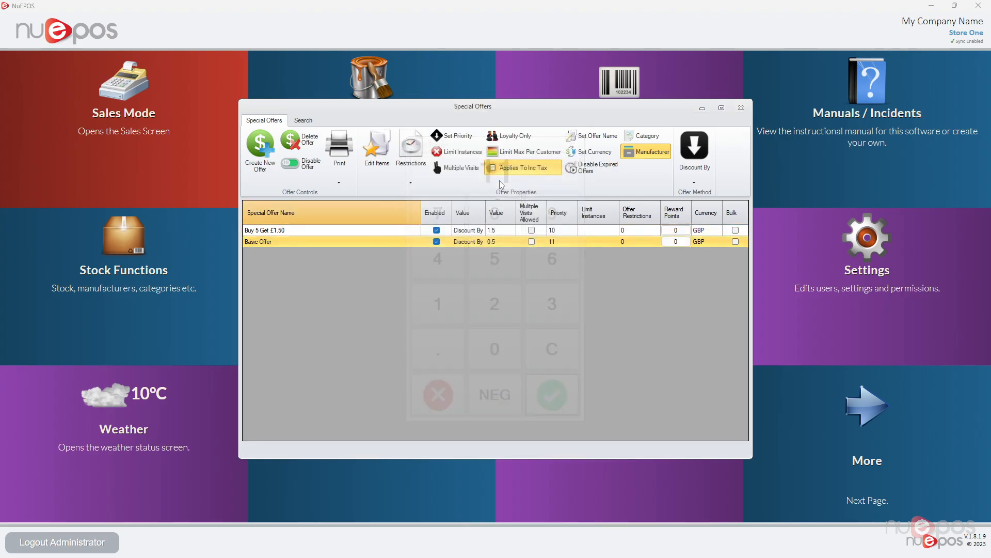
left_click(288, 234)
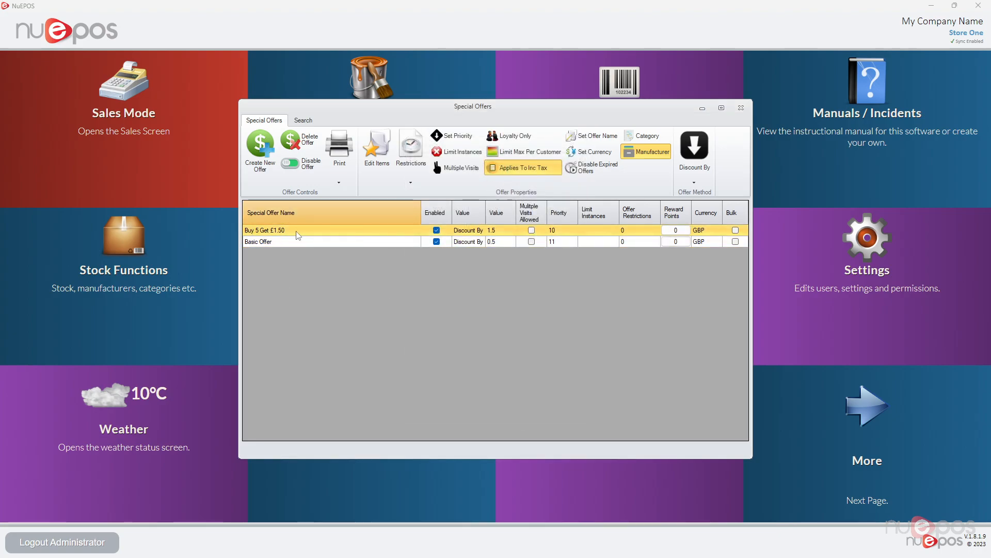
Step: Select Basic Offer, close Special Offers, reopen Sales Mode and set the quantity of the fifth Object Example 1 line to 1
left_click(314, 242)
left_click(741, 108)
left_click(124, 102)
left_click(27, 163)
type("1")
key("Return")
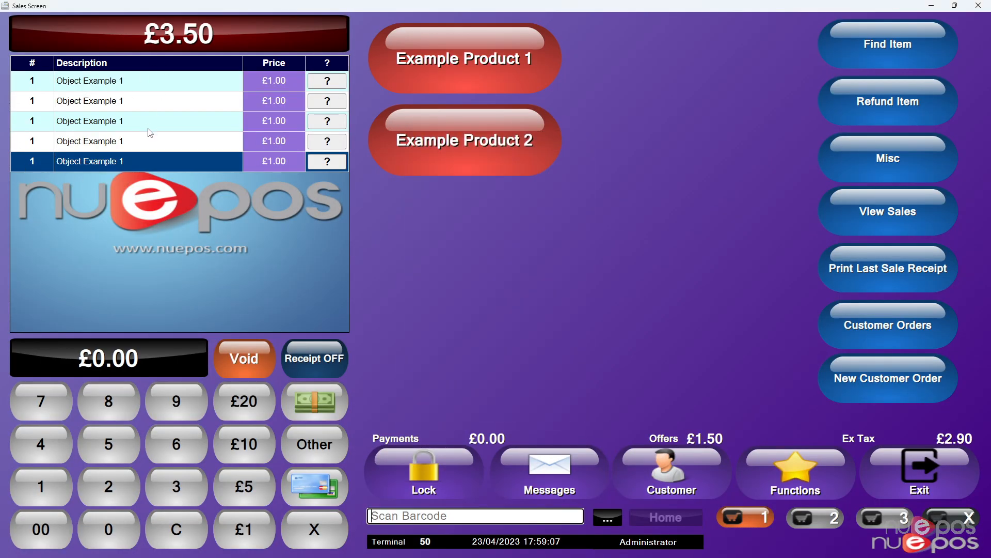
Step: Add three more Example Product 1 items to the cart and review the applied offers in the sales cart info
left_click(458, 66)
left_click(460, 67)
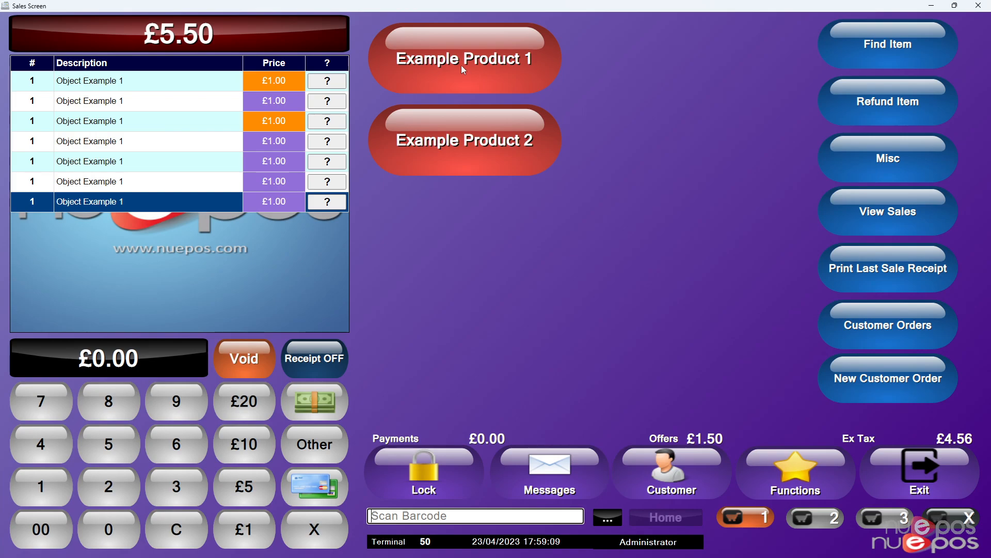
left_click(461, 61)
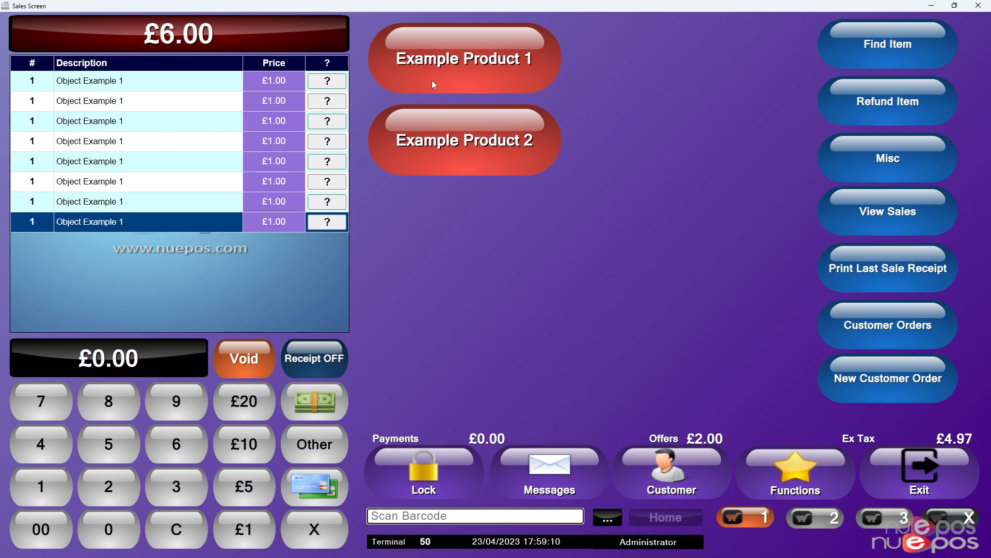
left_click(153, 358)
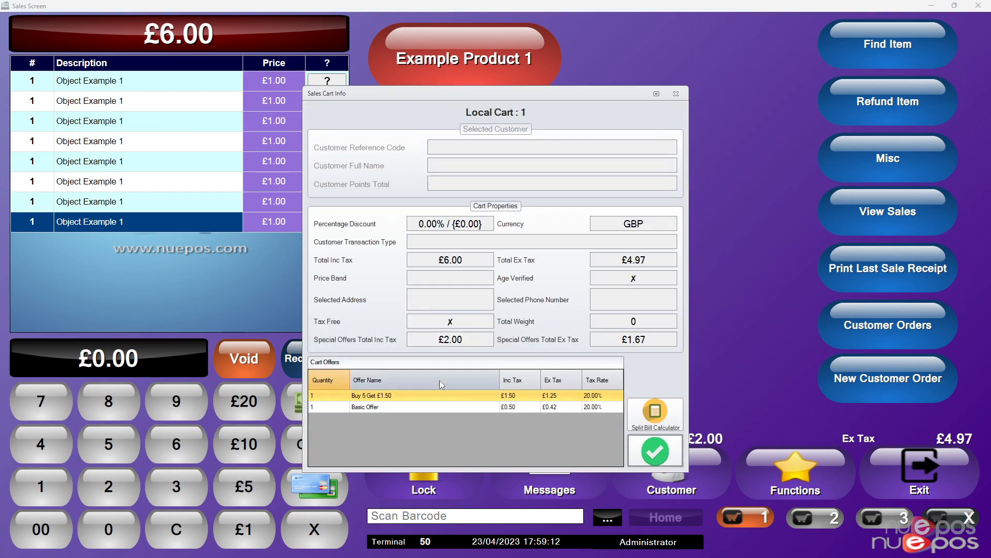
left_click(426, 406)
left_click(655, 451)
Step: Add another two Example Product 1 items and review the cart offers again
left_click(453, 74)
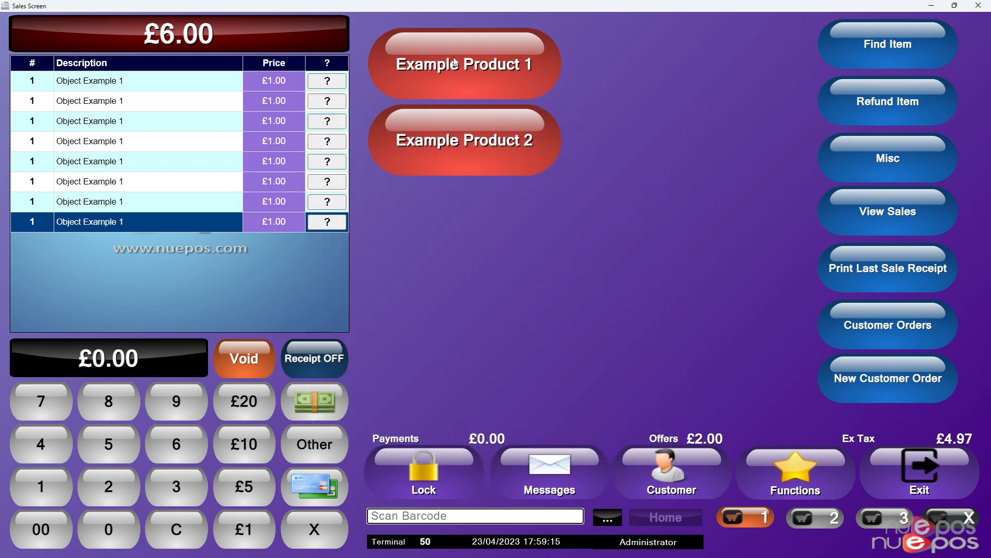
left_click(453, 66)
left_click(170, 370)
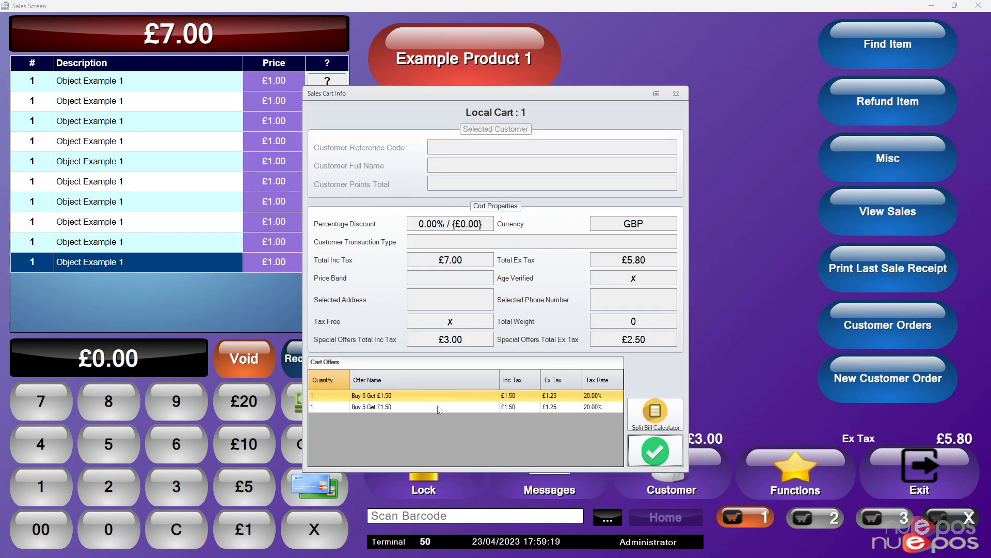
left_click(654, 451)
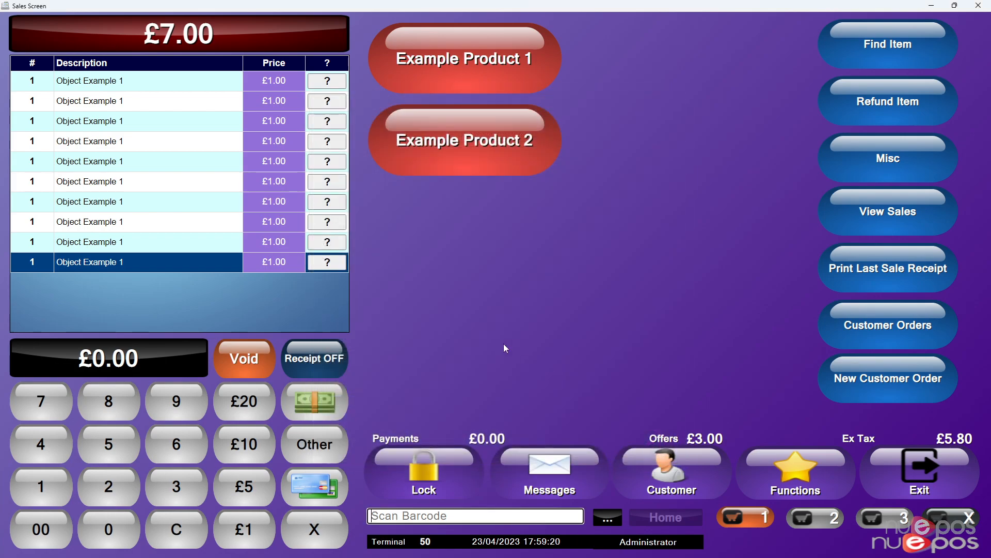
Step: Void the sales cart and return to Special Offers with the Buy 5 Get £1.50 offer selected
left_click(248, 362)
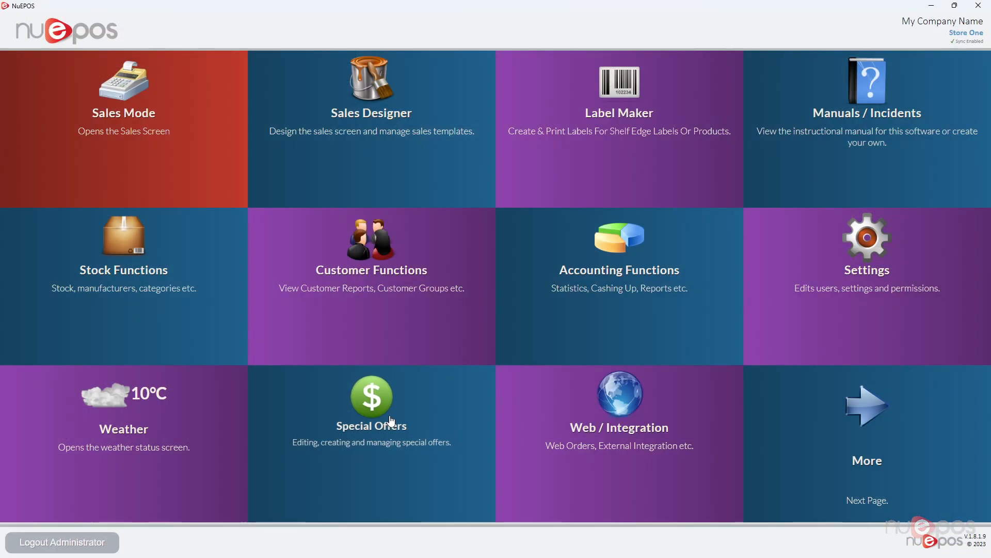
left_click(391, 421)
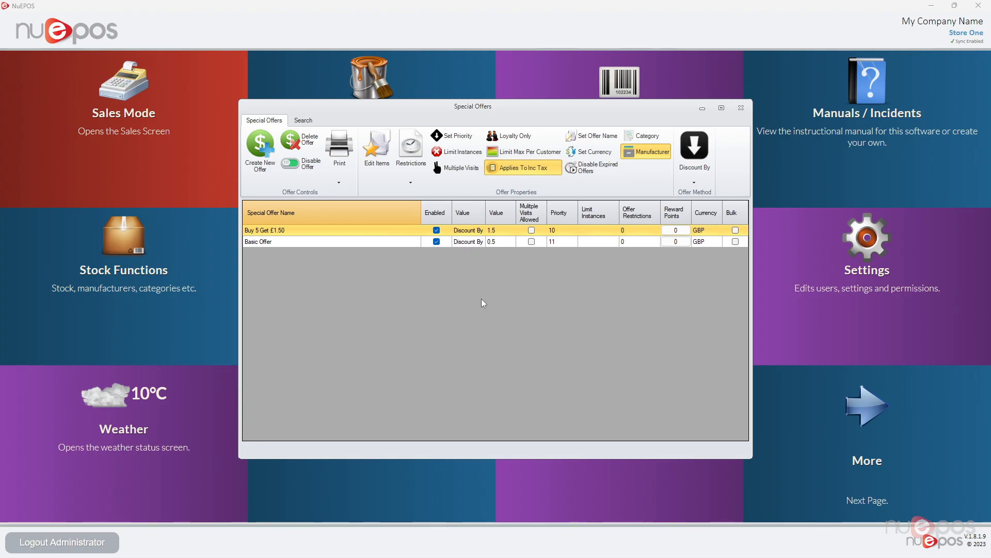
left_click(558, 235)
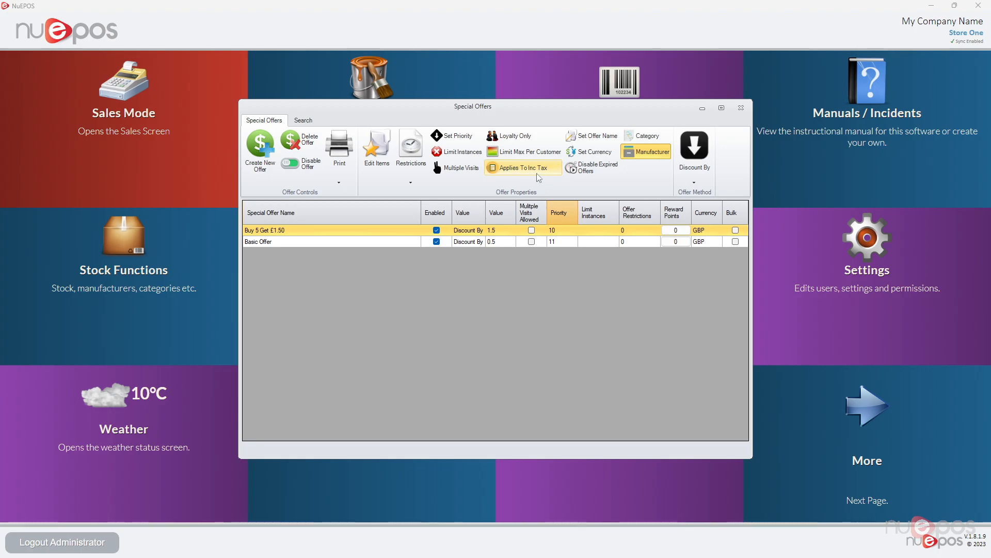
left_click(536, 174)
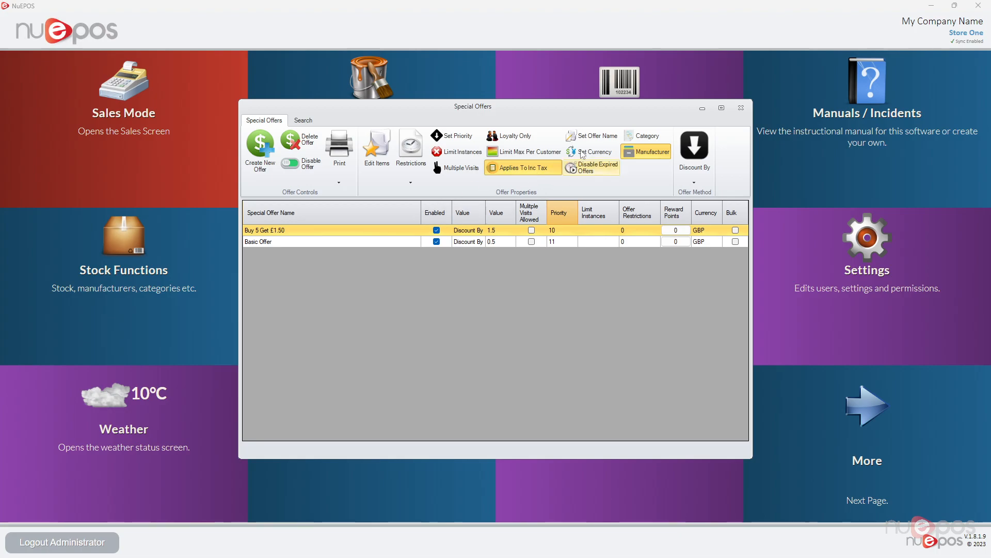
Step: Rename the Basic Offer as Buy 3 Get £0.50 Off
left_click(271, 243)
left_click(610, 138)
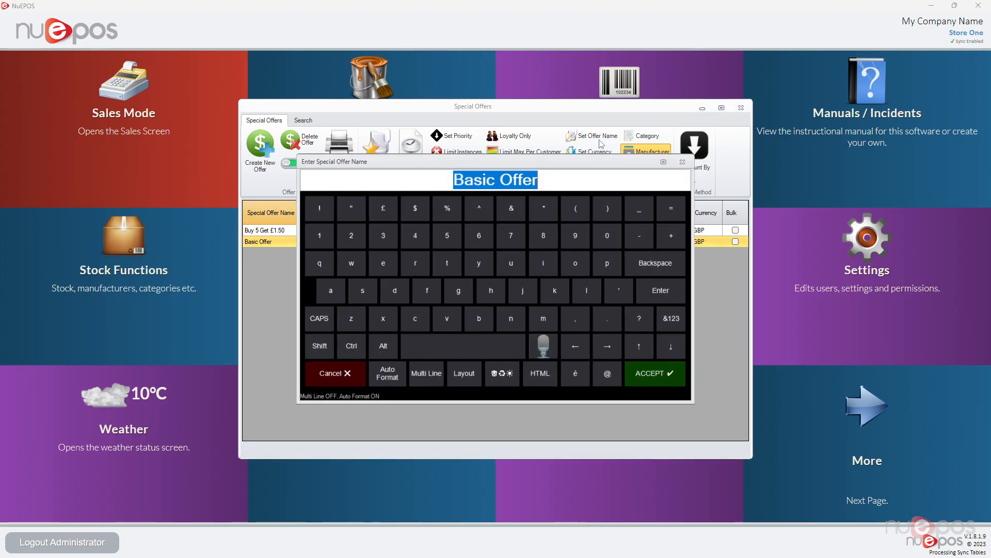
type("byu")
key("BackSpace")
key("BackSpace")
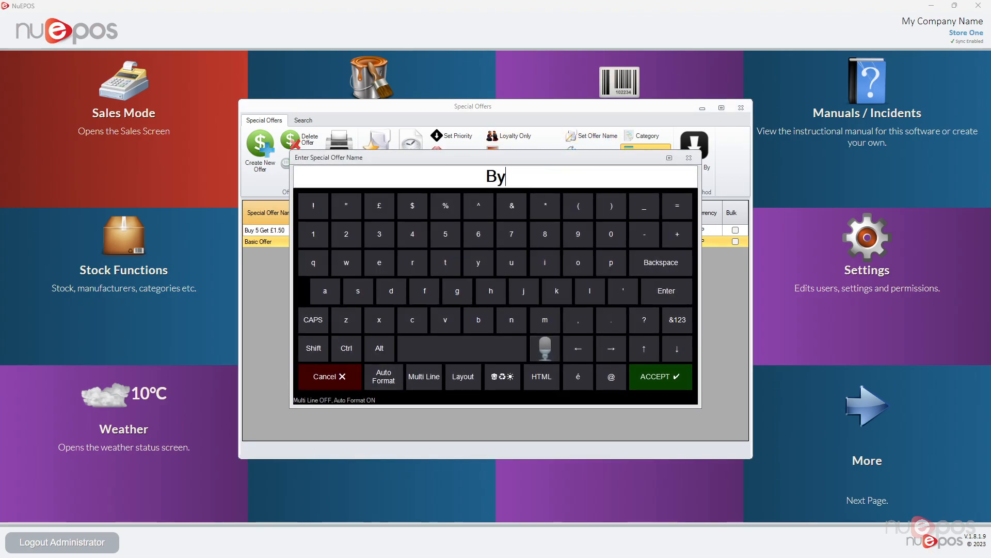
type("buy 3 g")
key("BackSpace")
key("BackSpace")
key("BackSpace")
key("BackSpace")
key("BackSpace")
key("BackSpace")
key("BackSpace")
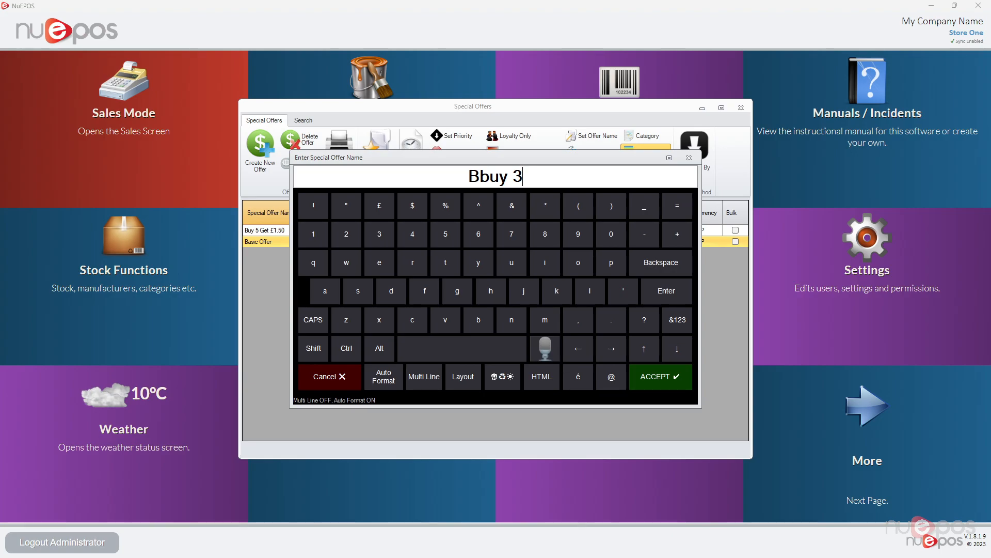
type("uy 3 Get")
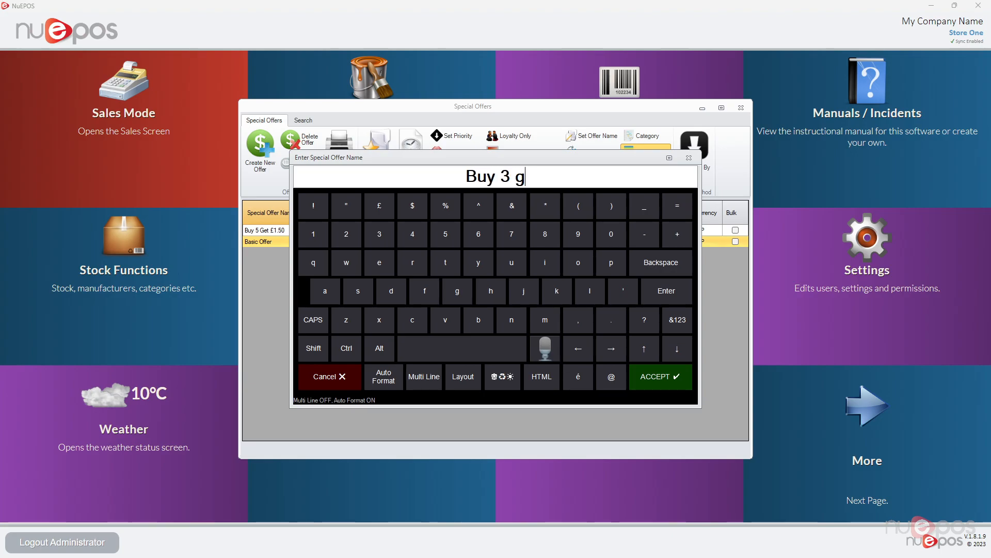
type(" £0.")
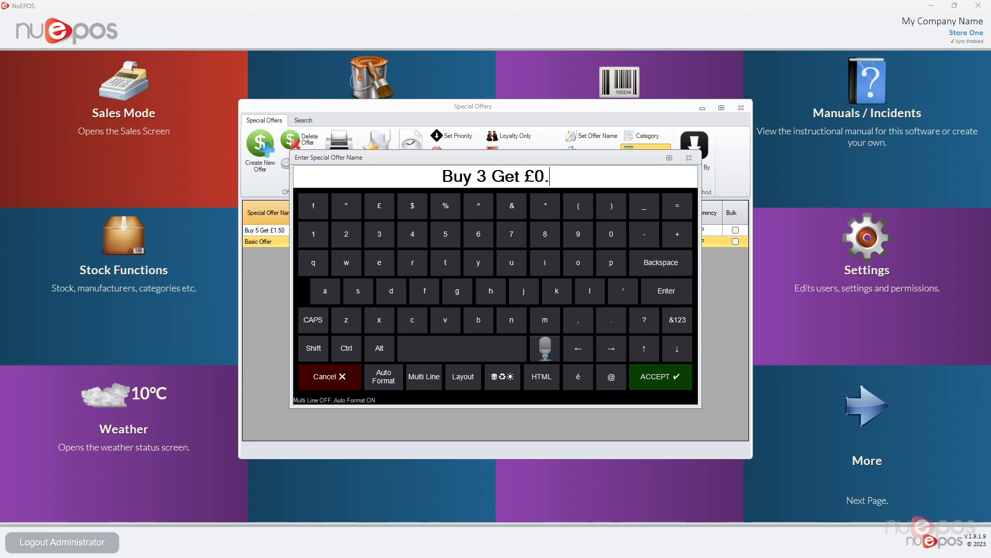
type("50 Off")
key("Return")
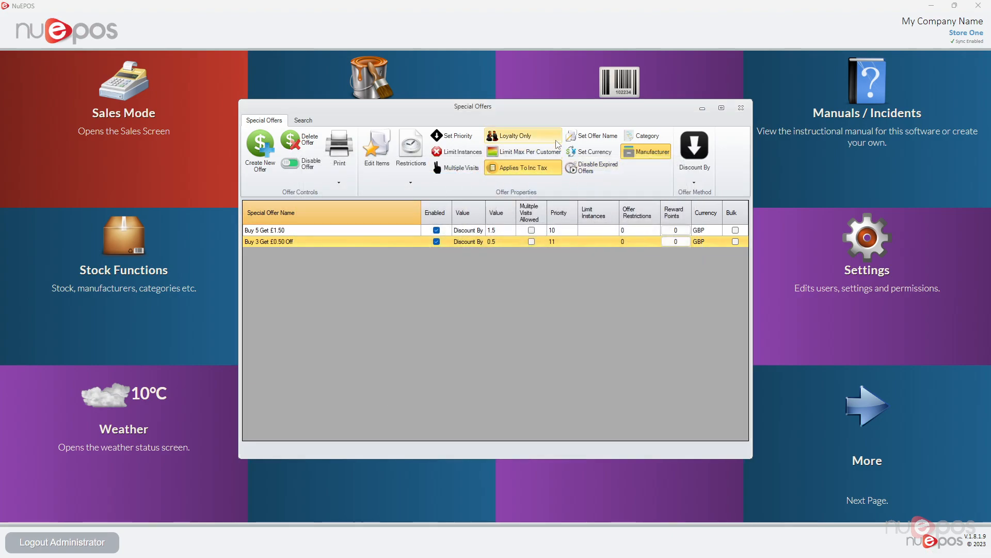
Step: Check the currency choices for the Buy 3 Get £0.50 Off offer without changing them, and disable all expired offers
left_click(604, 157)
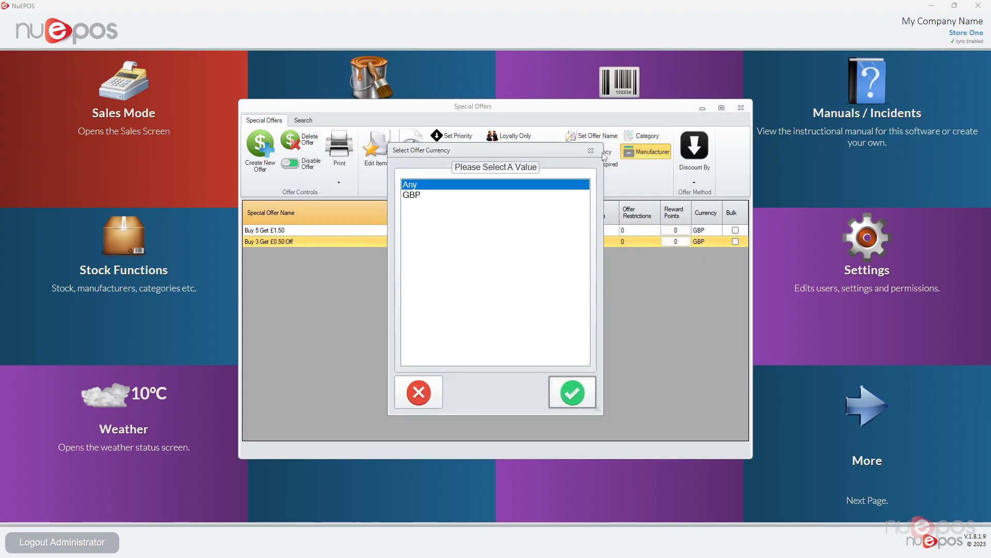
left_click(419, 392)
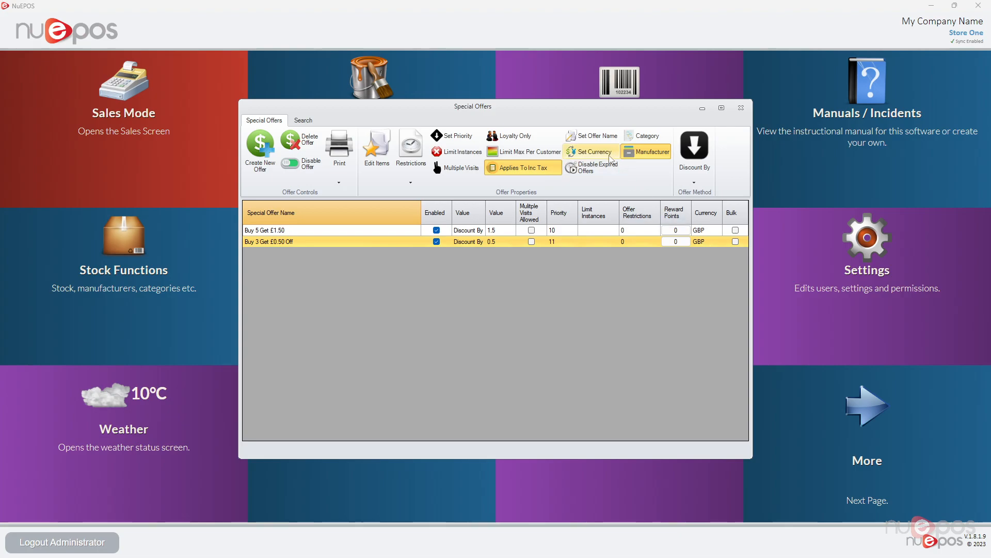
left_click(648, 148)
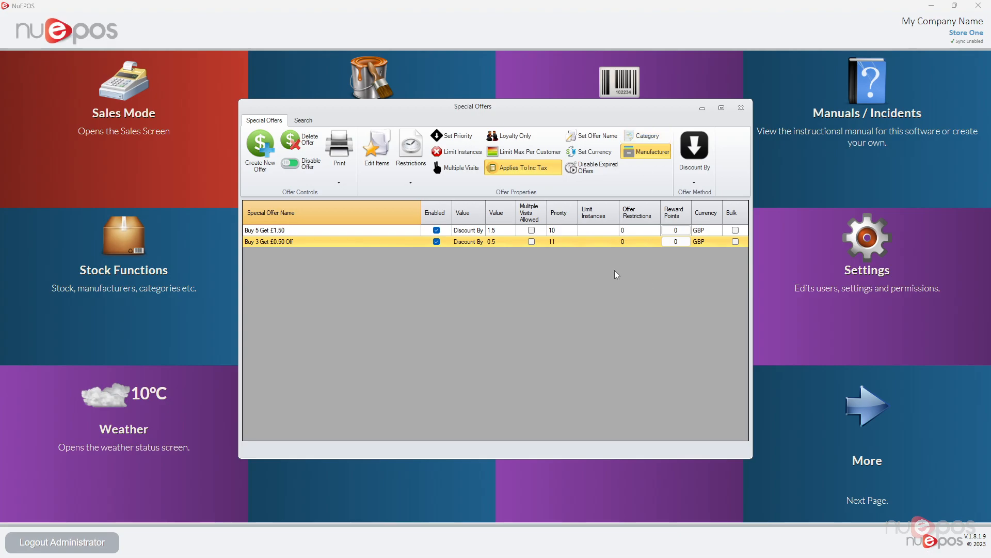
left_click(640, 155)
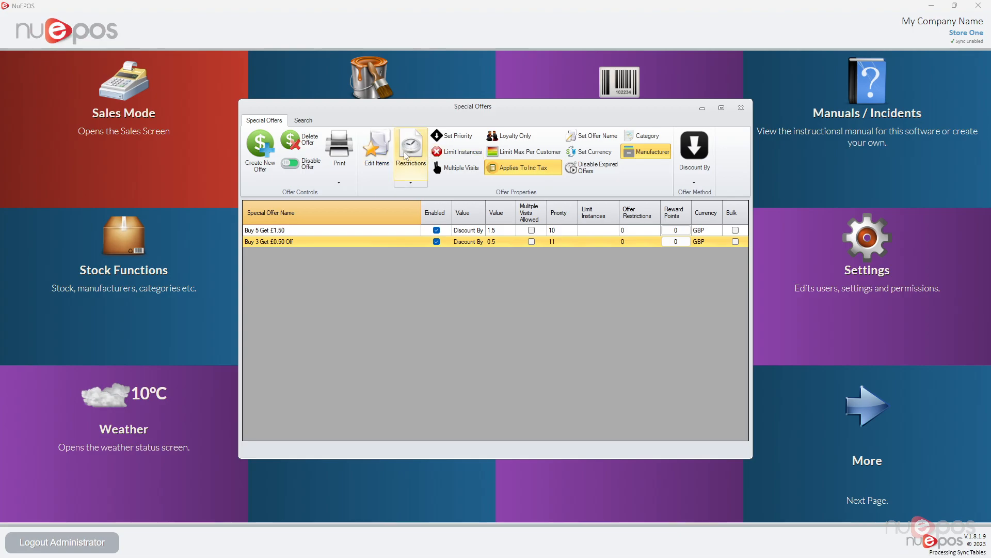
left_click(597, 167)
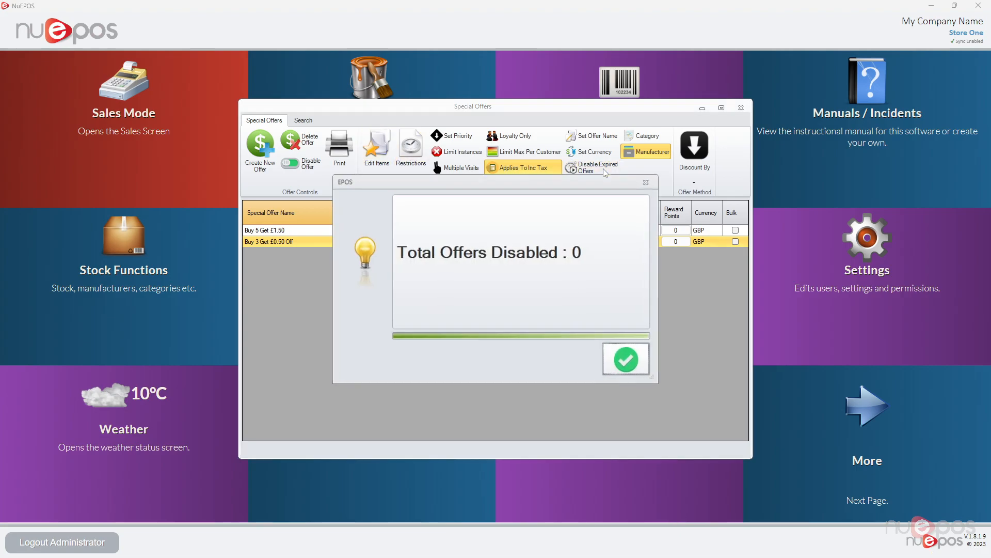
left_click(625, 365)
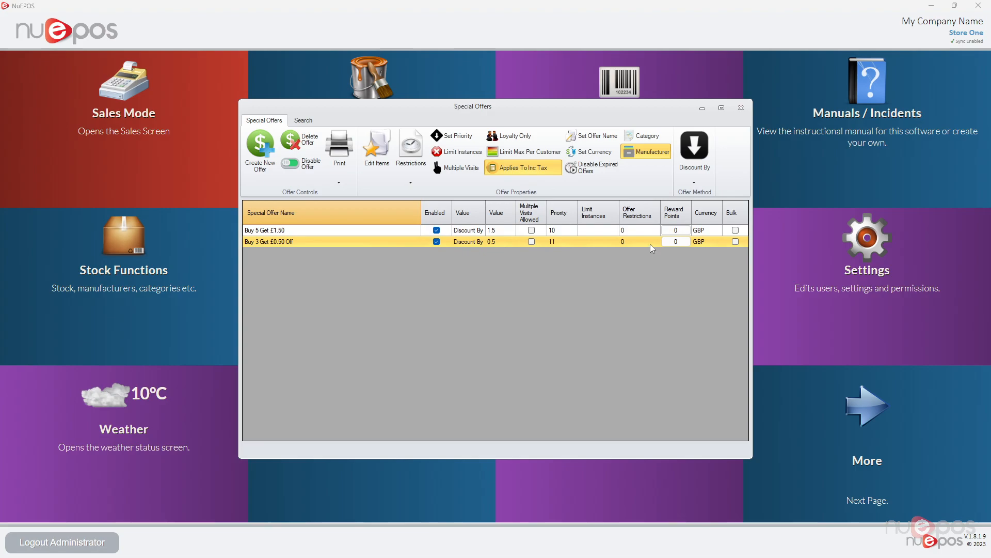
Step: Examine the available discount methods for the Buy 3 Get £0.50 Off offer without changing its method
left_click(703, 172)
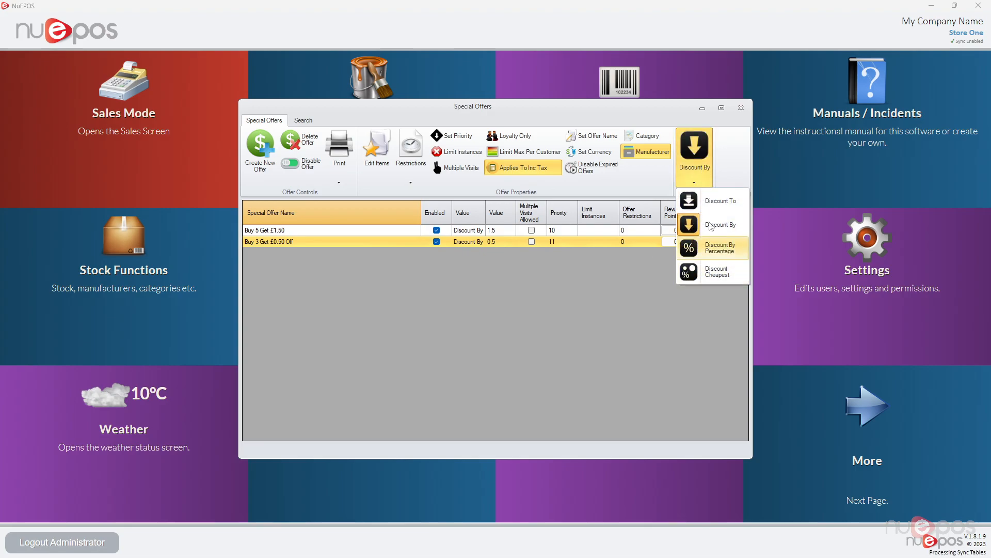
left_click(696, 172)
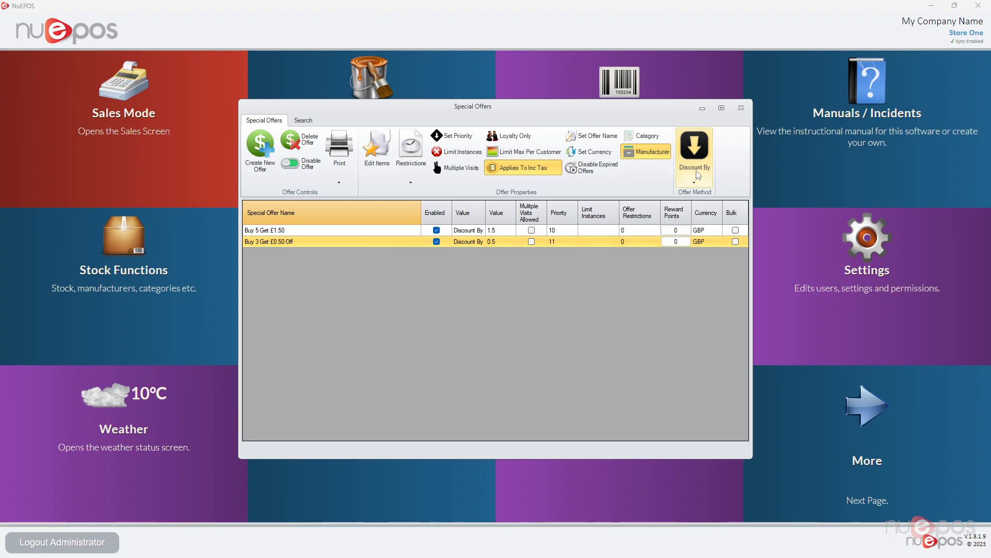
left_click(696, 172)
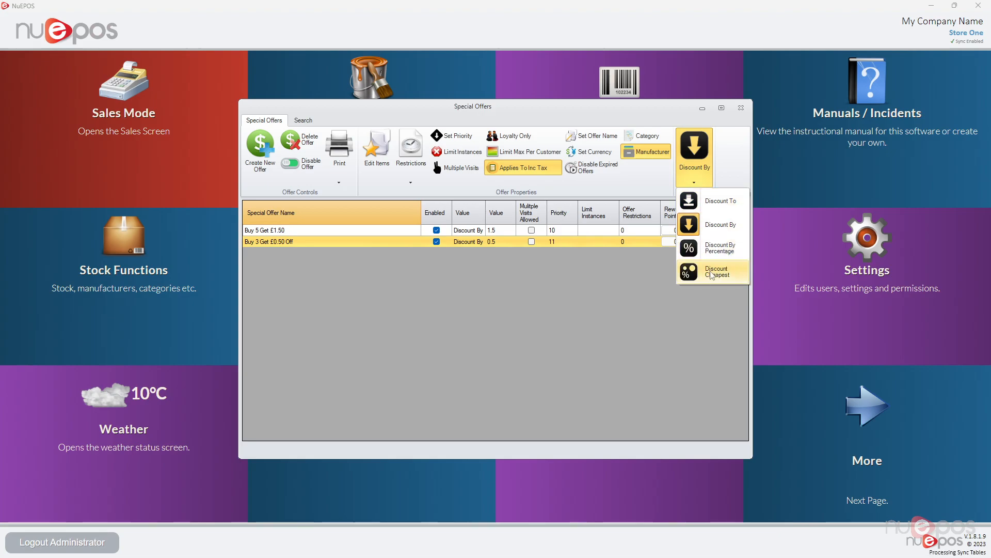
left_click(532, 279)
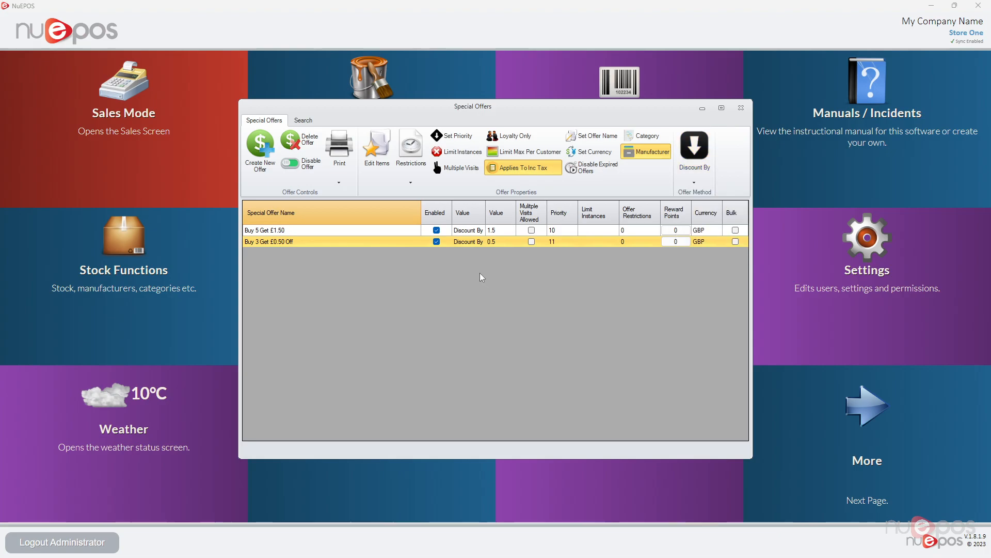
Step: Filter the special offers list to enabled offers, to disabled offers, and back to enabled ones
left_click(305, 121)
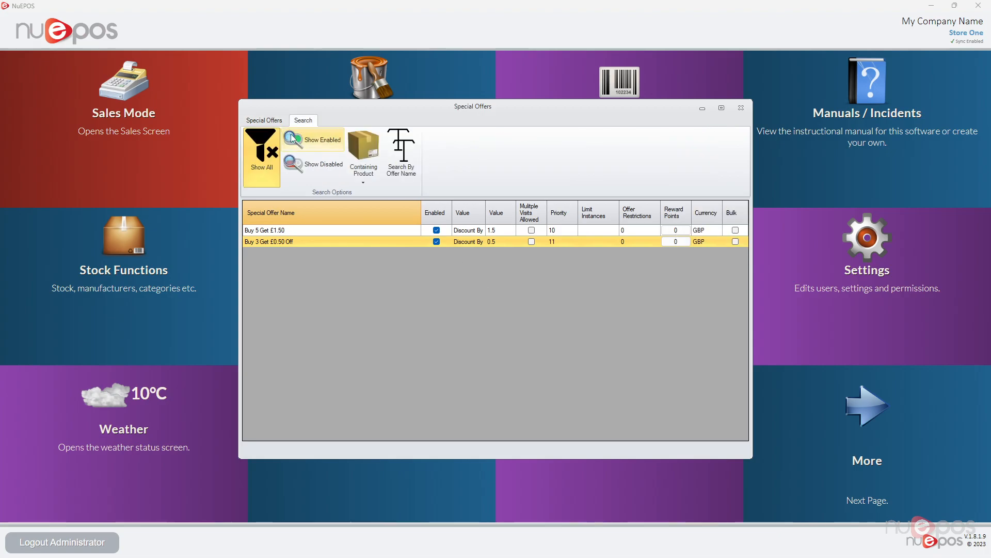
left_click(313, 140)
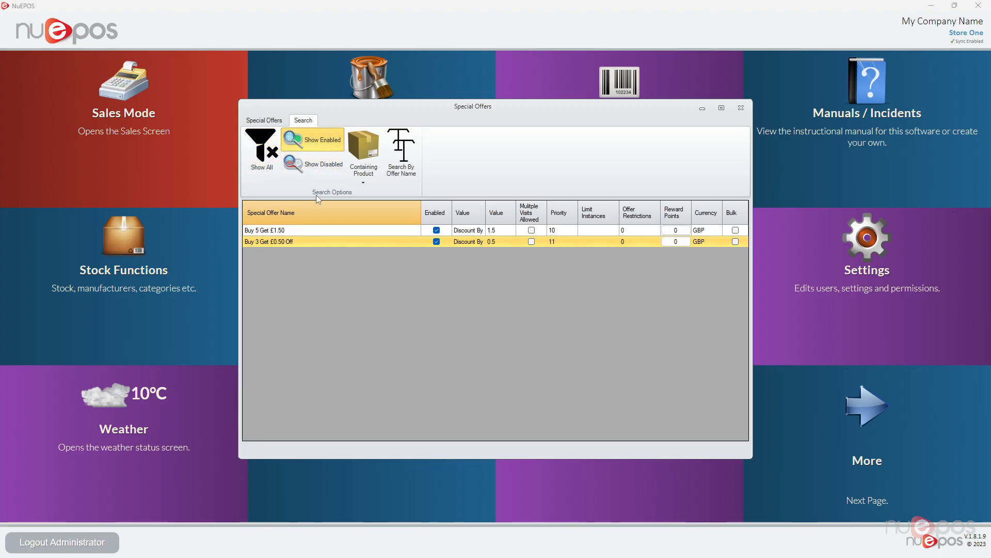
left_click(319, 173)
left_click(314, 141)
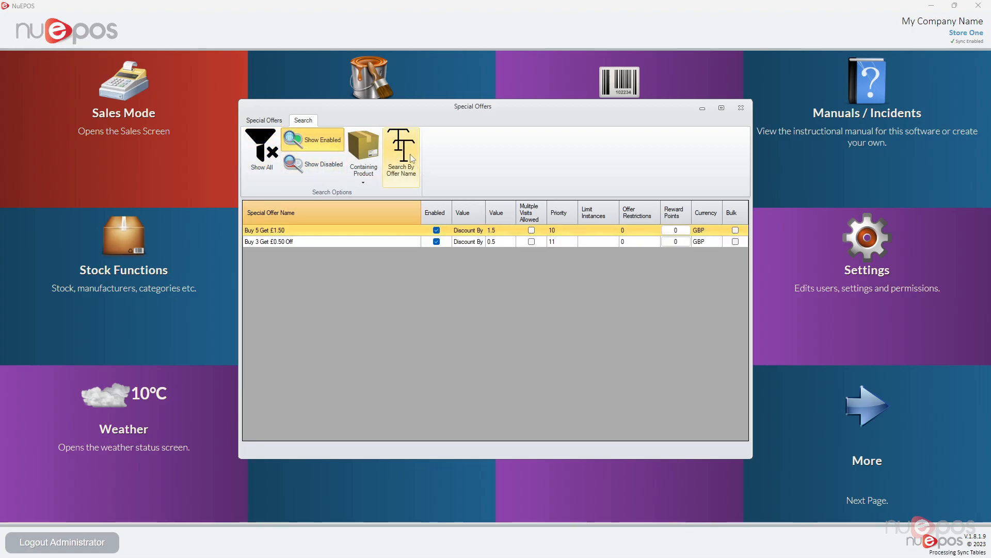
Step: Search the offers by name with a keyword matching Buy 3 Get £0.50 Off, and restore the full offer list
left_click(411, 159)
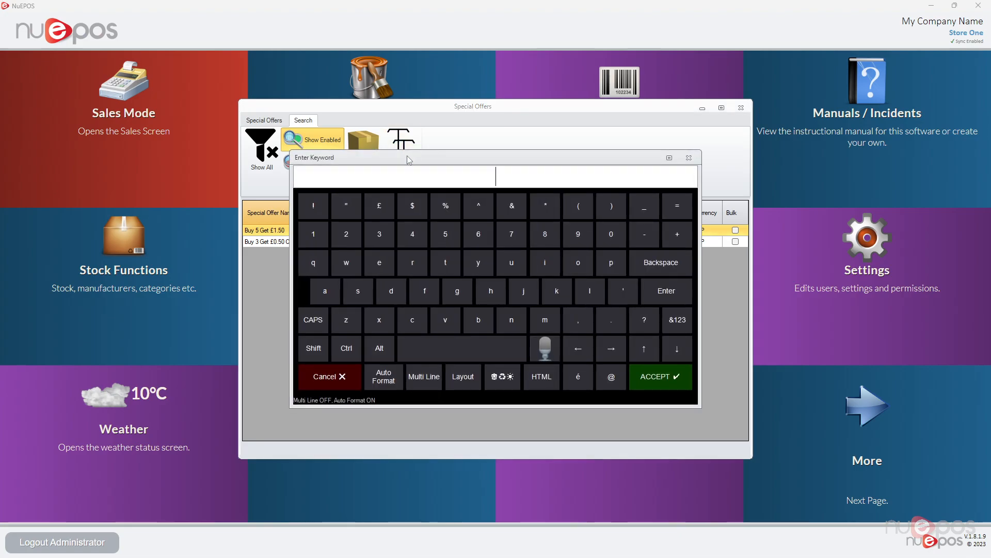
type("5")
left_click(643, 371)
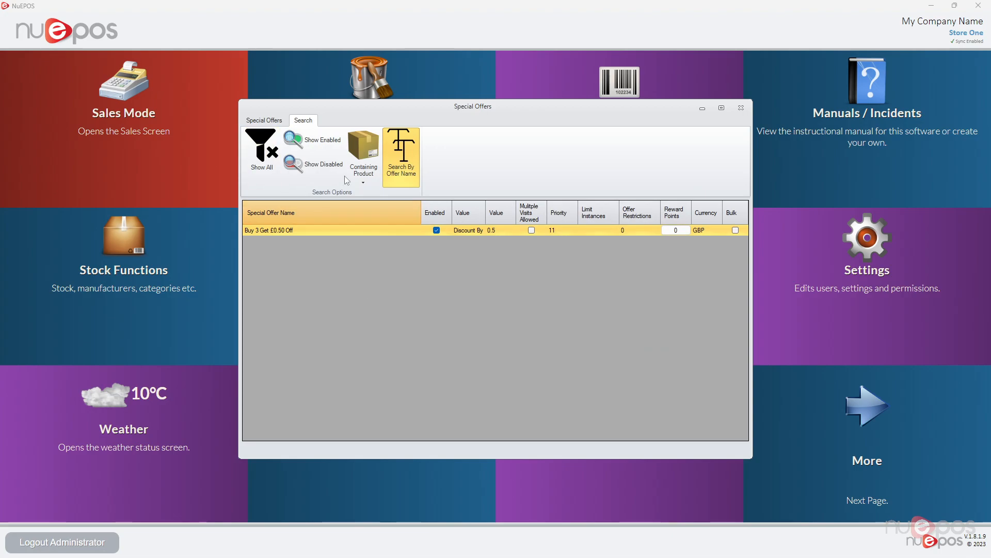
left_click(257, 148)
Step: Find the offers containing Object Example 1 by searching products for "exampl", and view the explicit product search option
left_click(363, 160)
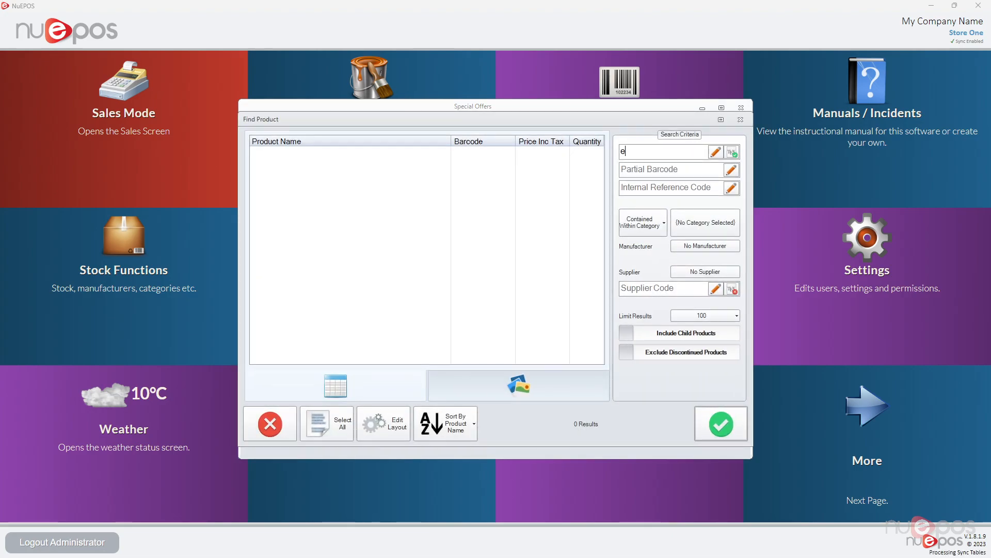
left_click(526, 155)
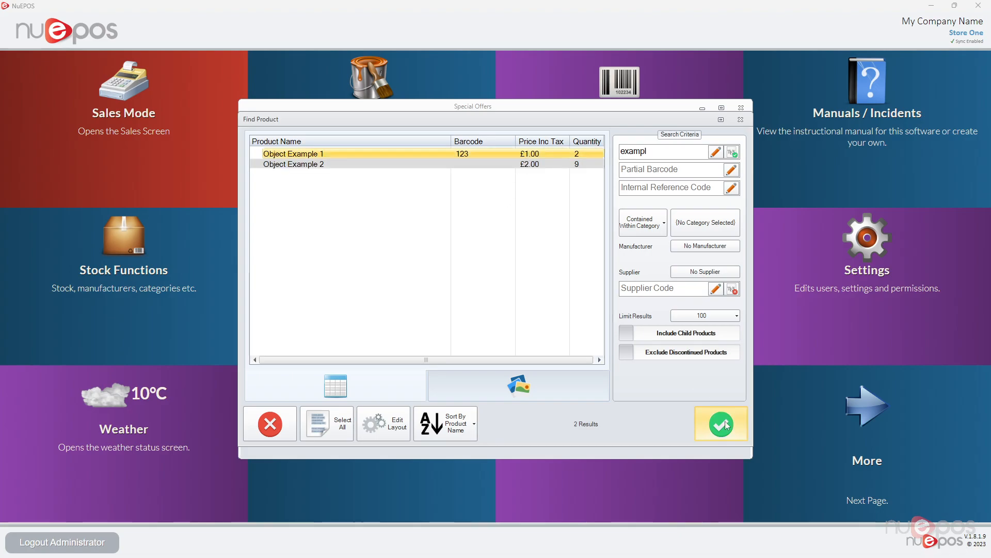
left_click(723, 423)
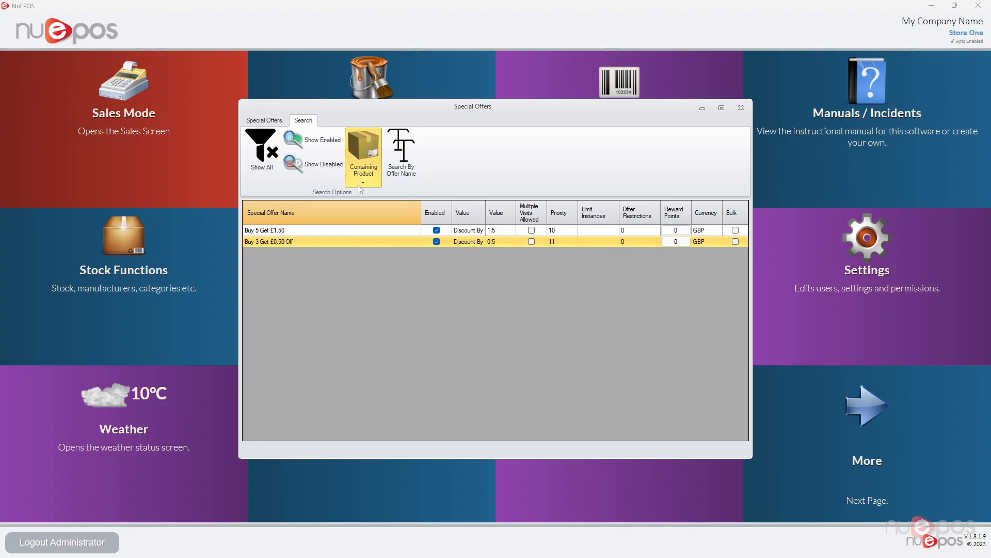
left_click(353, 183)
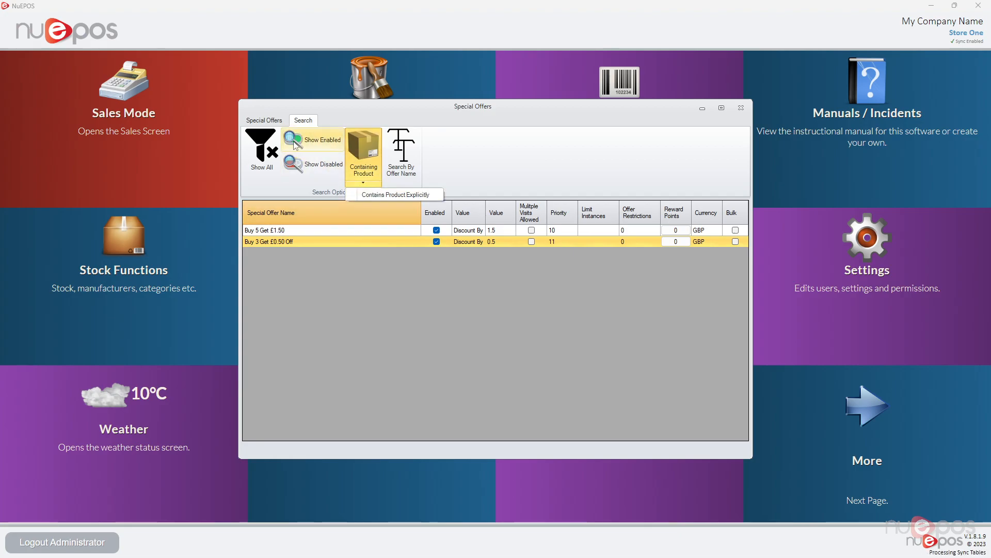
Step: Return to the offer controls, view the new offer form with its built-in calculator, and cancel it
left_click(264, 119)
left_click(264, 119)
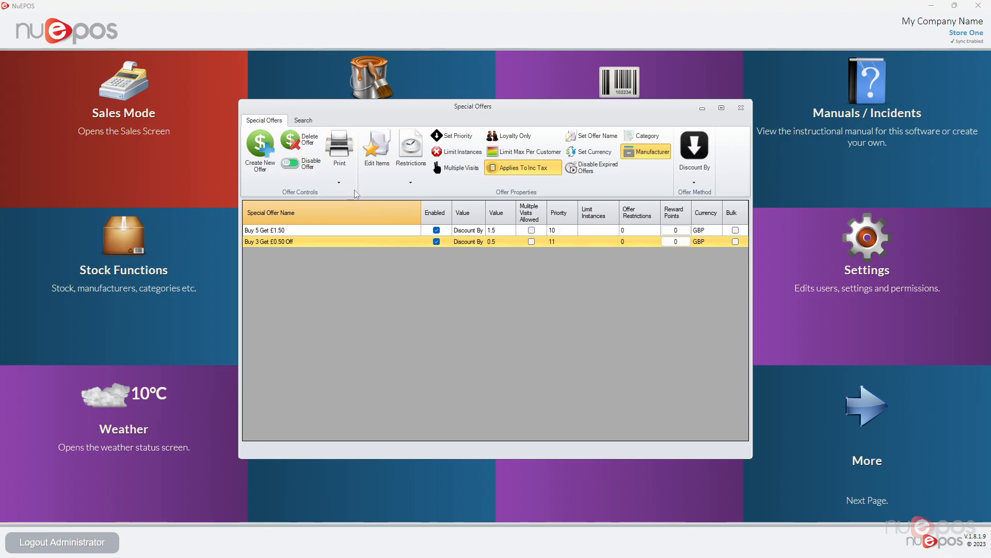
left_click(256, 149)
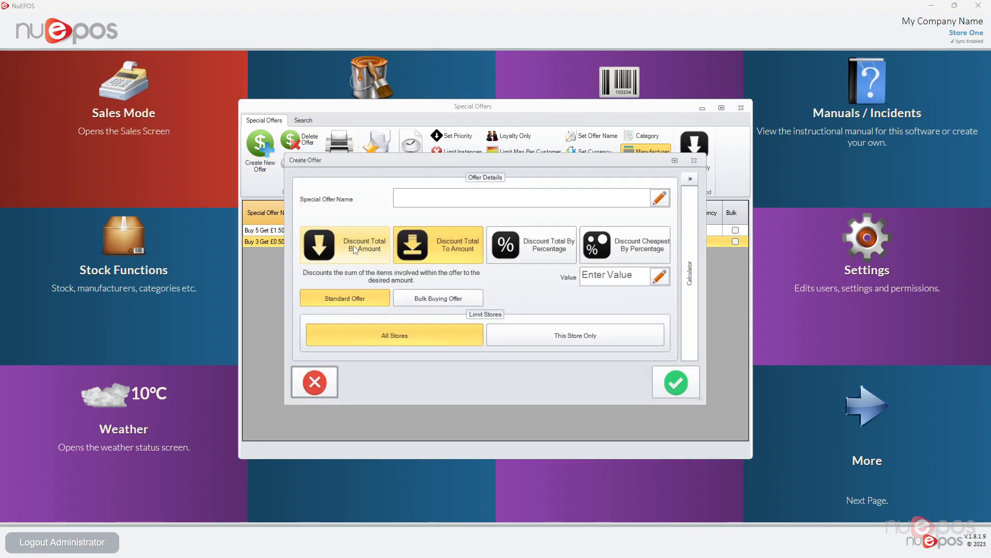
left_click(694, 177)
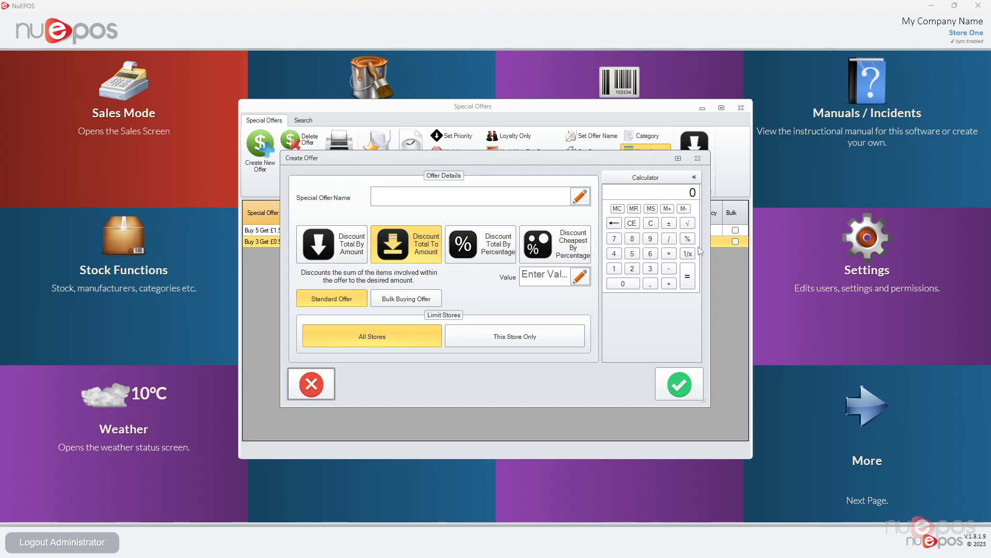
left_click(313, 383)
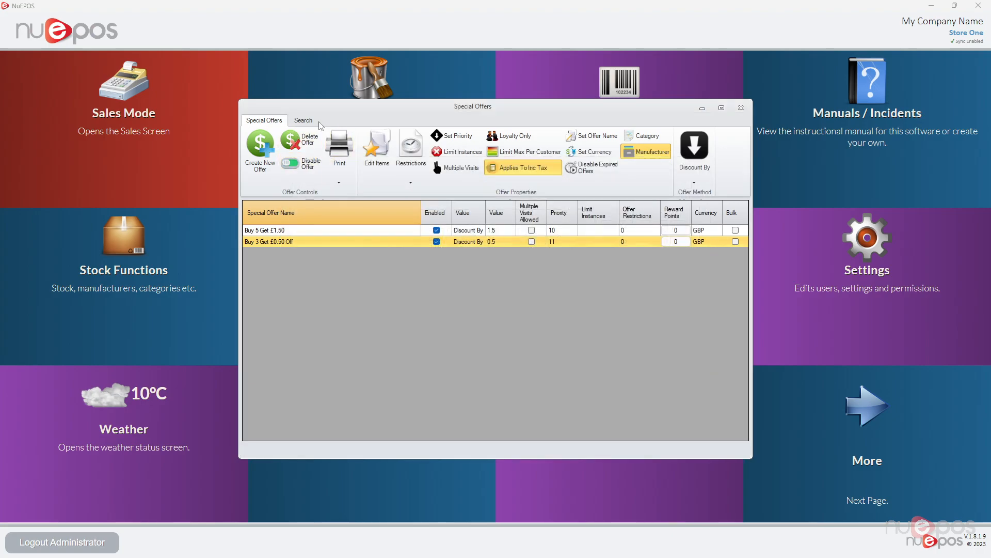